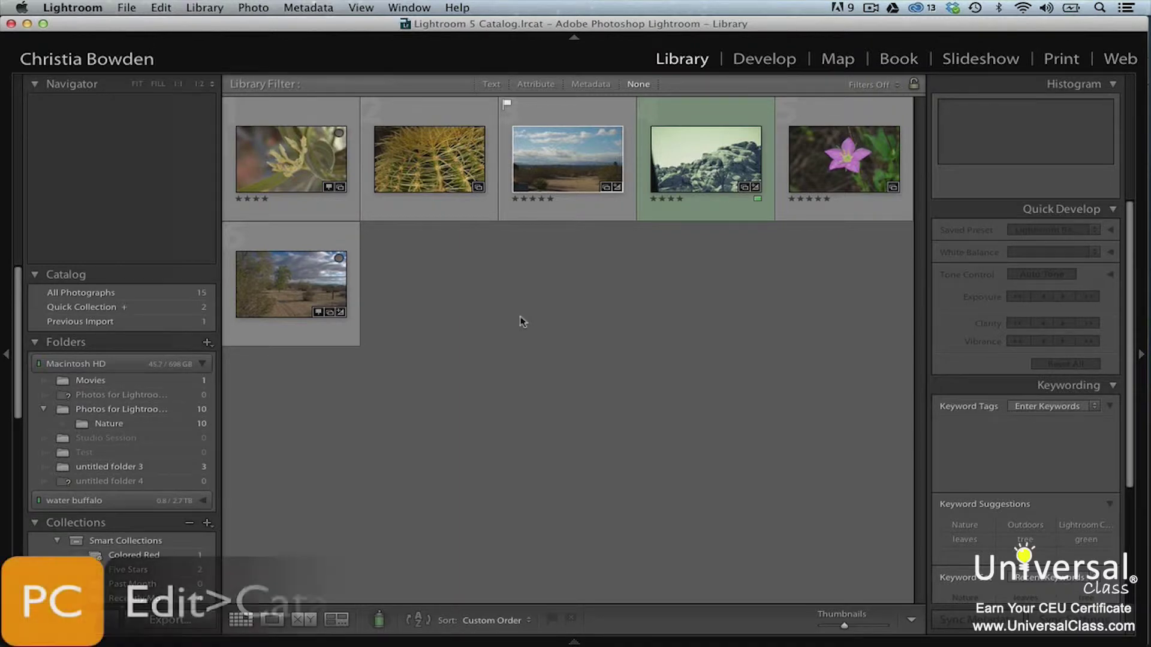
- Set Catalog Settings' backup to 'Once a day, when exiting Lightroom', then quit Lightroom
click(95, 8)
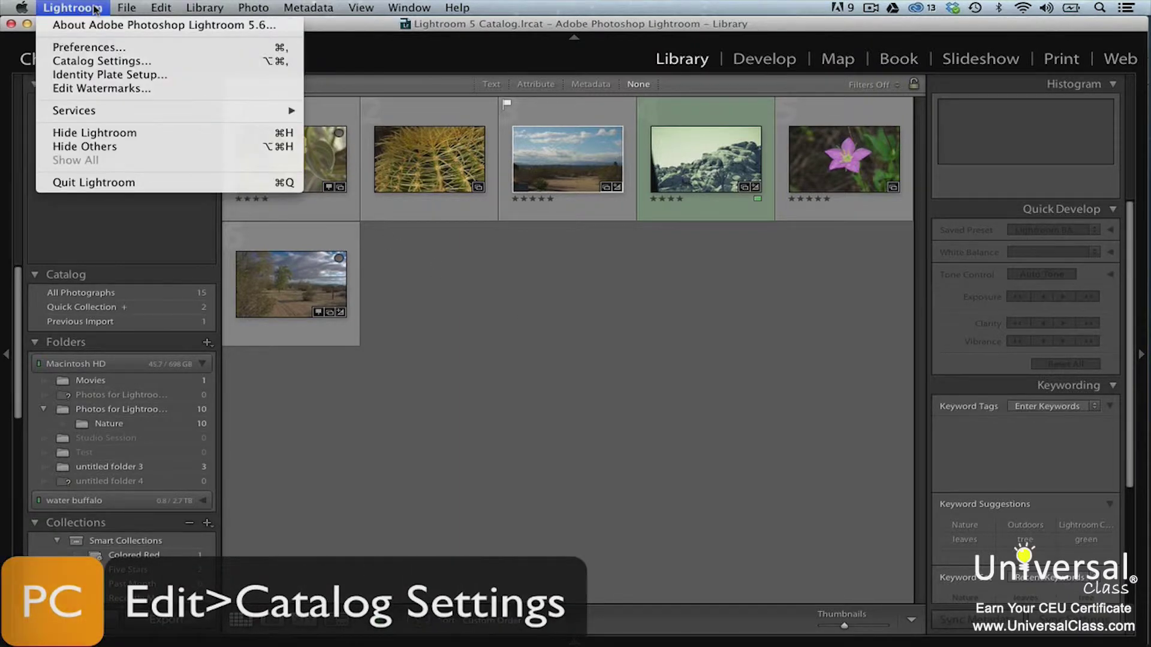
click(105, 61)
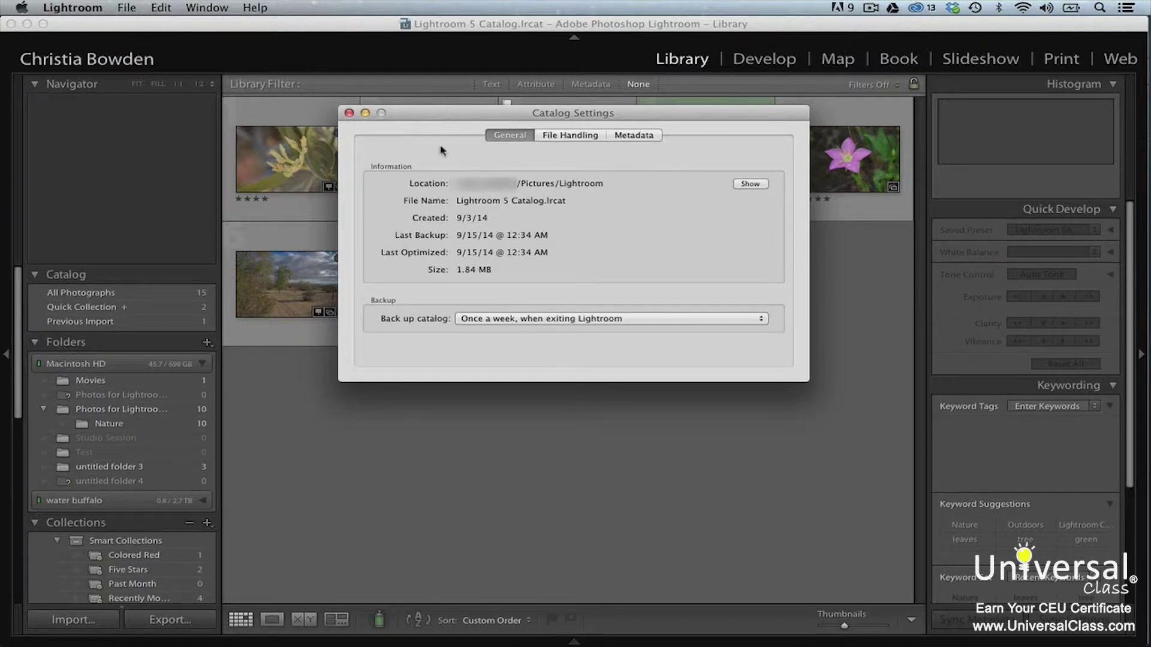
click(739, 318)
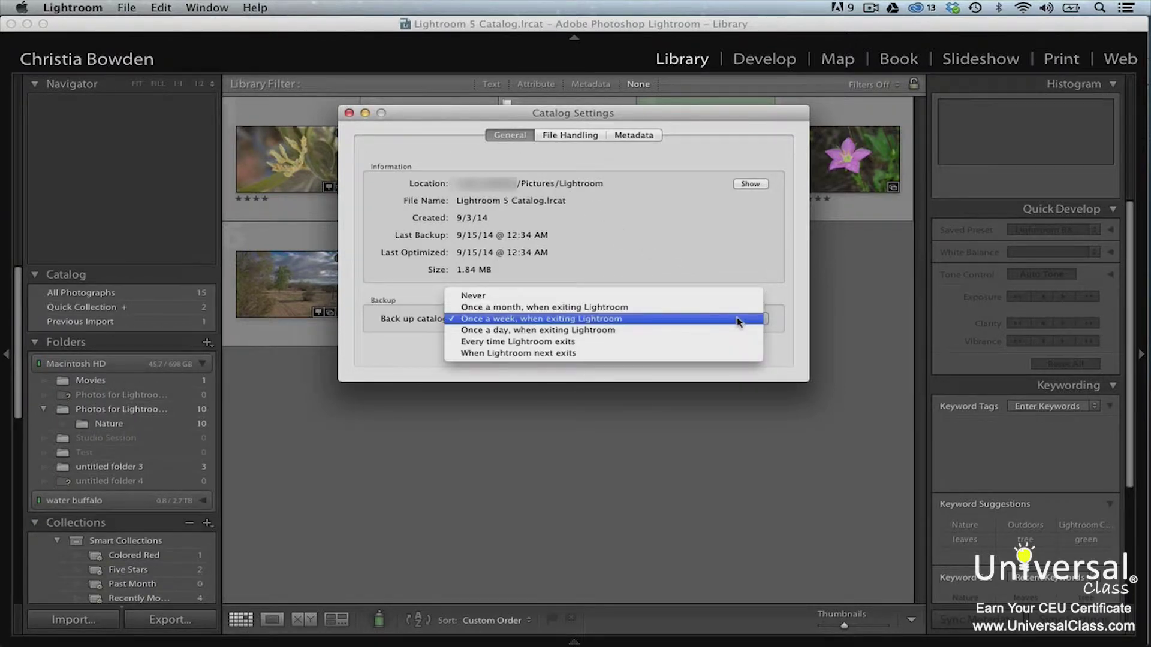
click(742, 331)
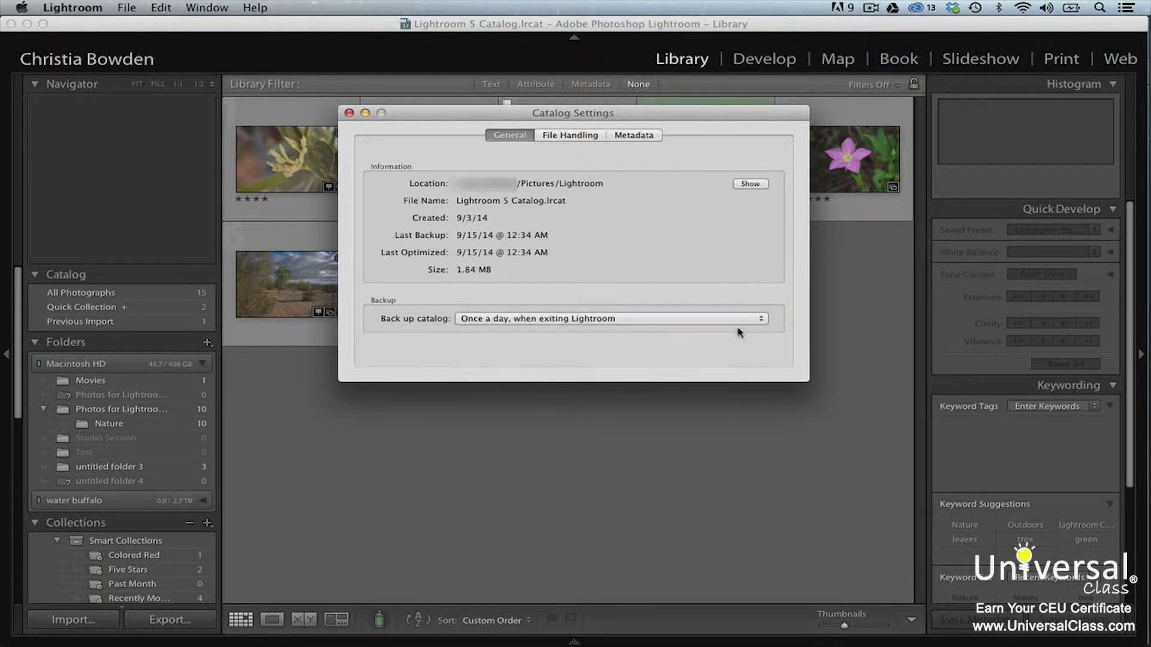
click(349, 113)
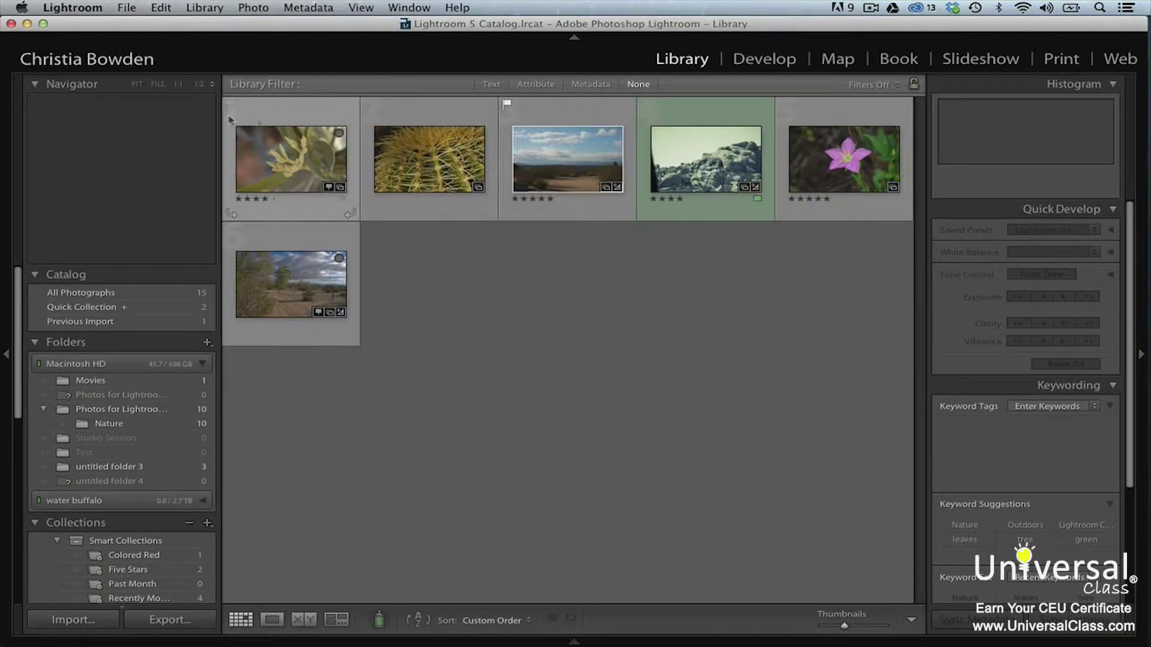
click(11, 23)
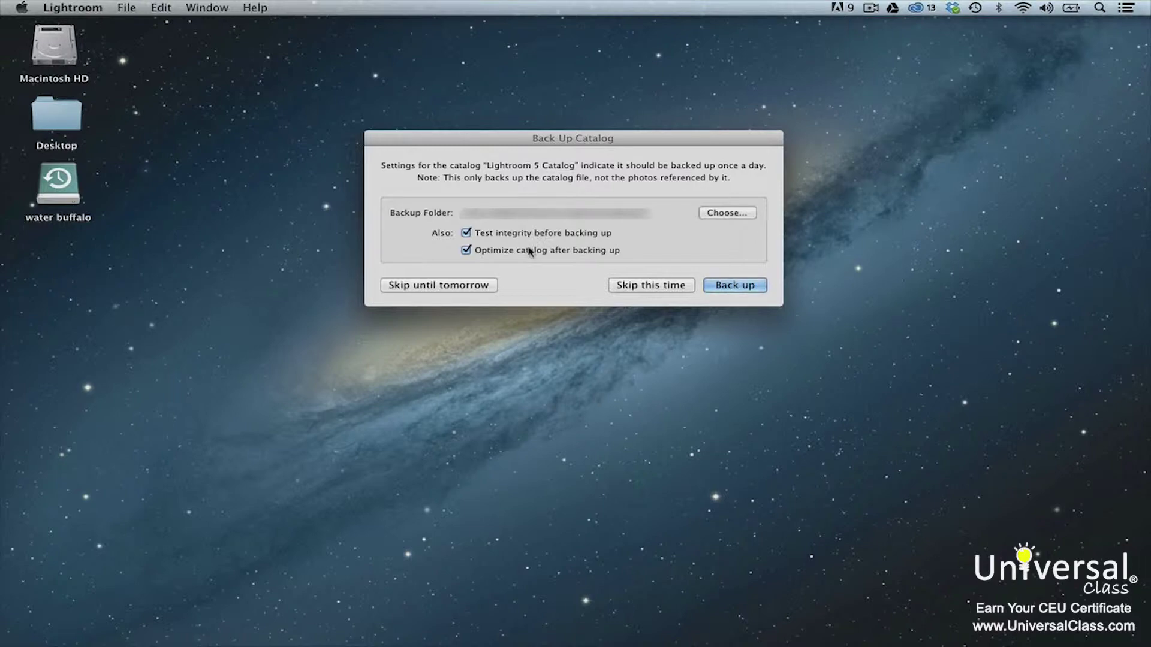
- Back up the catalog with integrity testing and optimizing after backup both enabled
click(735, 285)
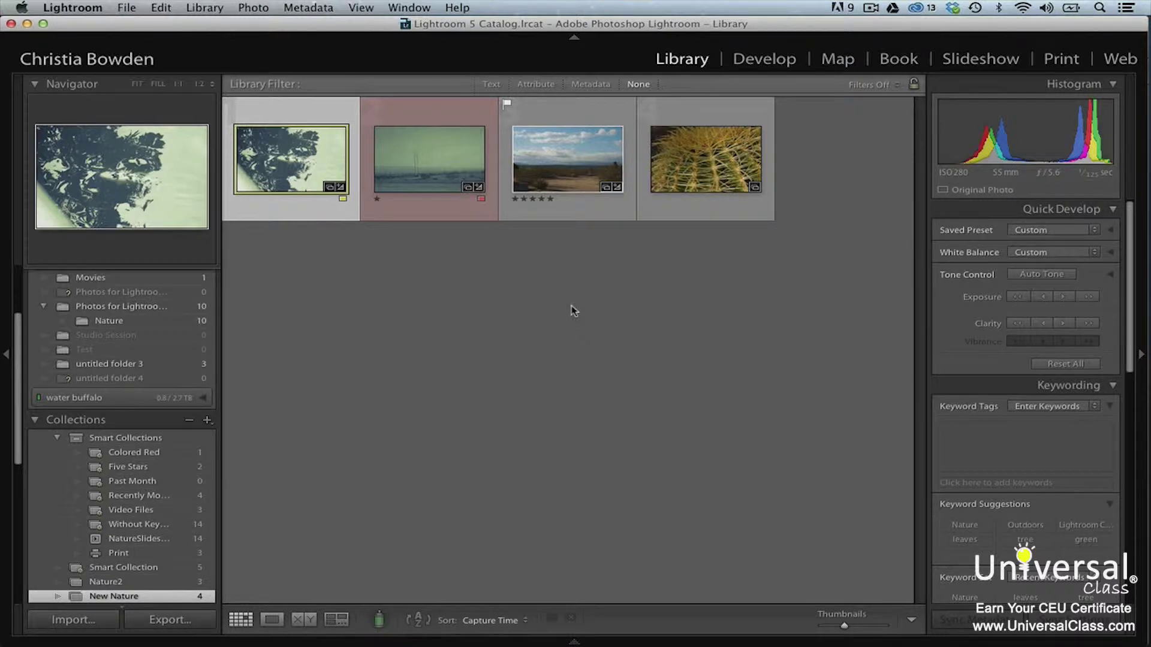
- Toggle lights-out and back, enable the Unsaved Metadata grid indicator, and select the desert photo
key(l)
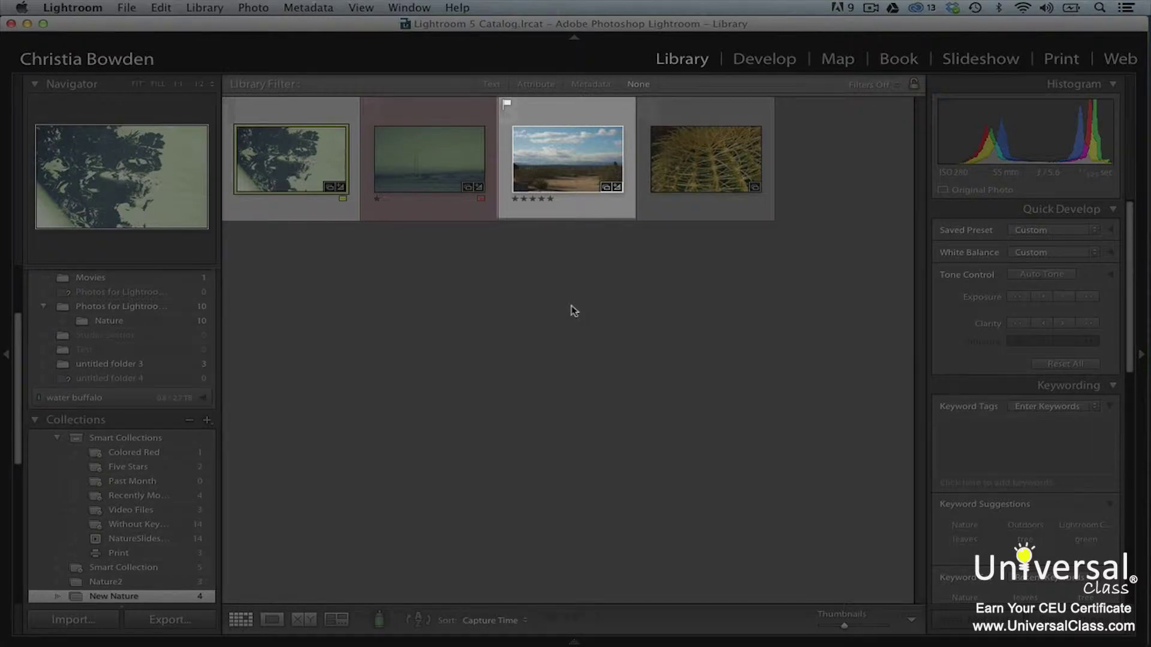
key(l)
key(l)
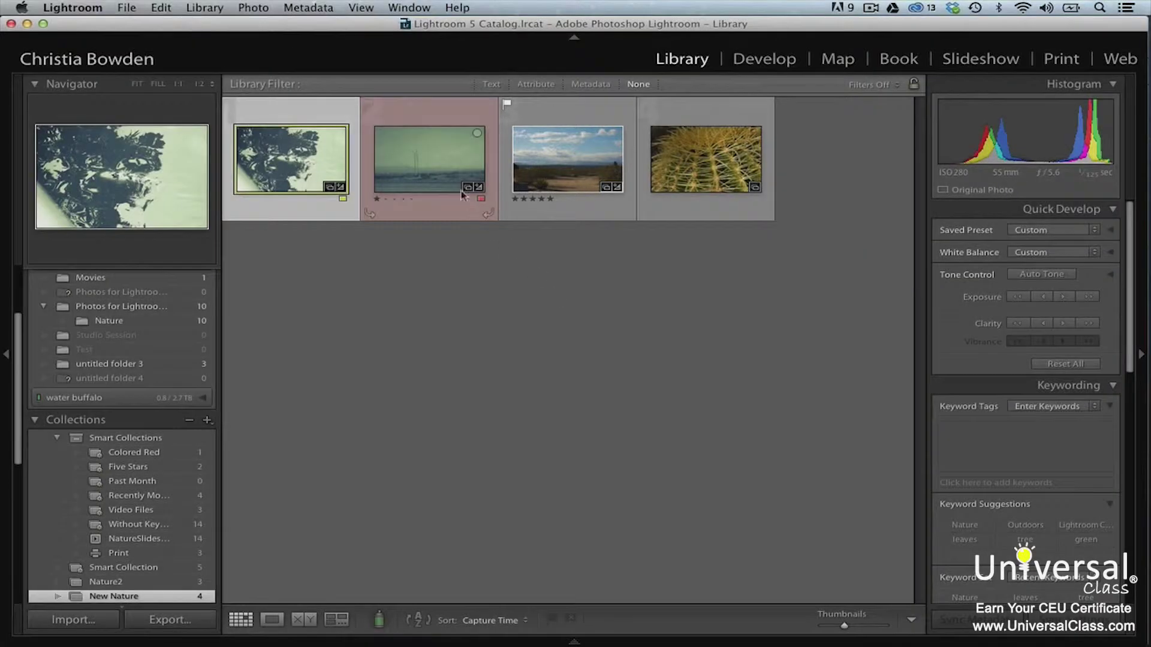
click(371, 7)
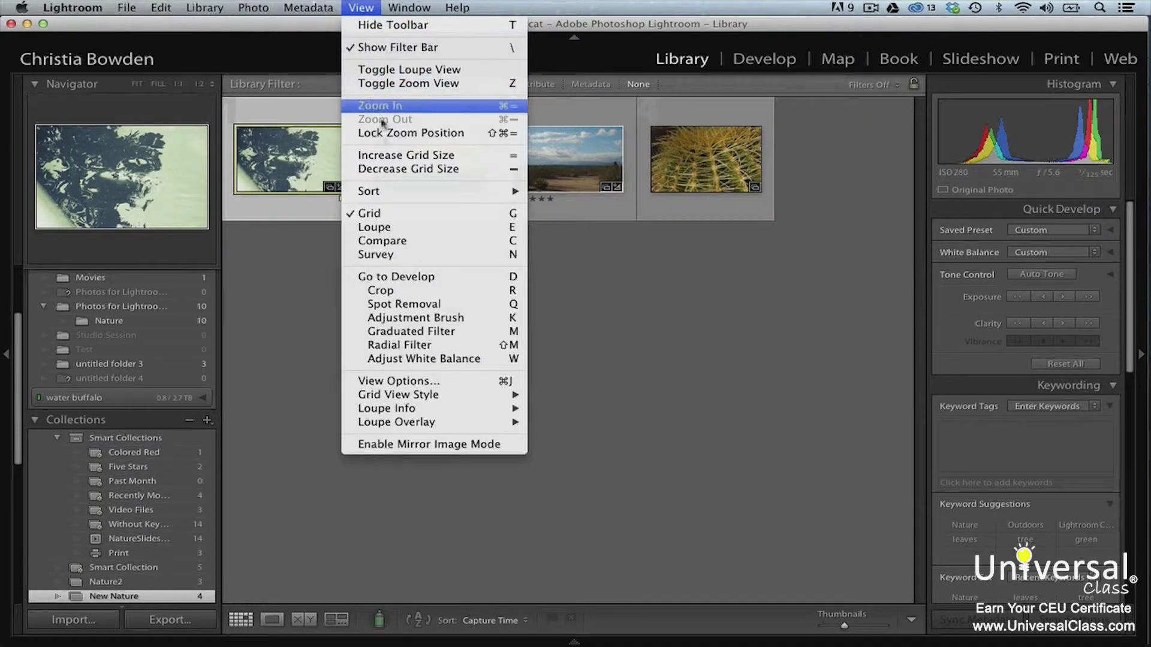
click(425, 380)
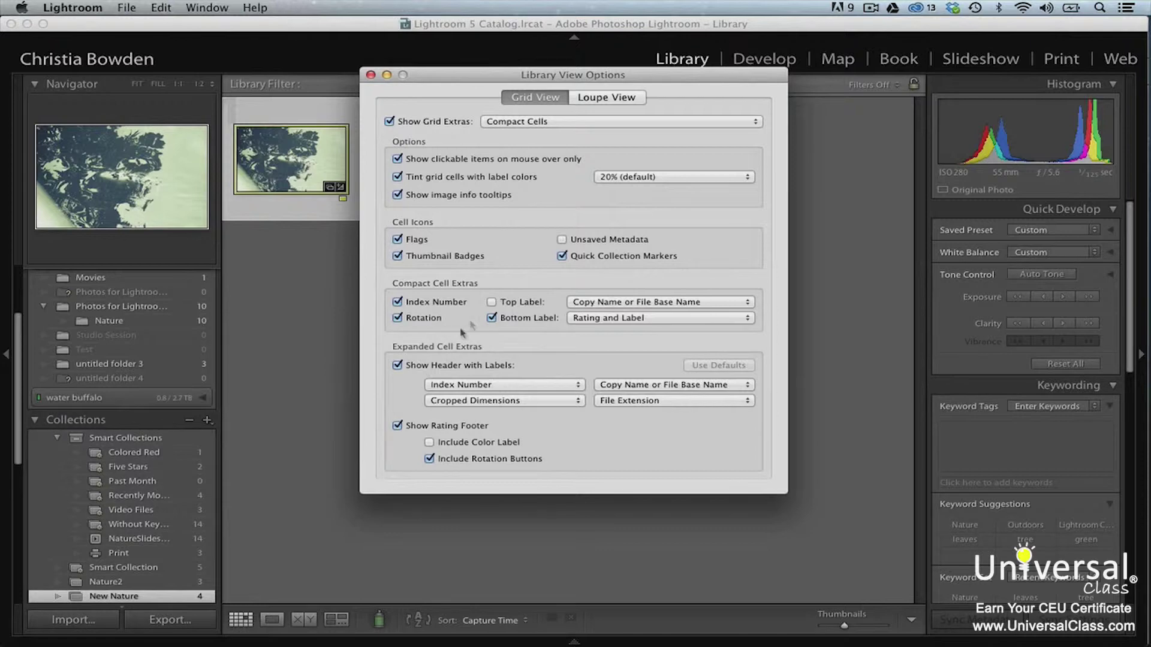
click(561, 240)
click(371, 75)
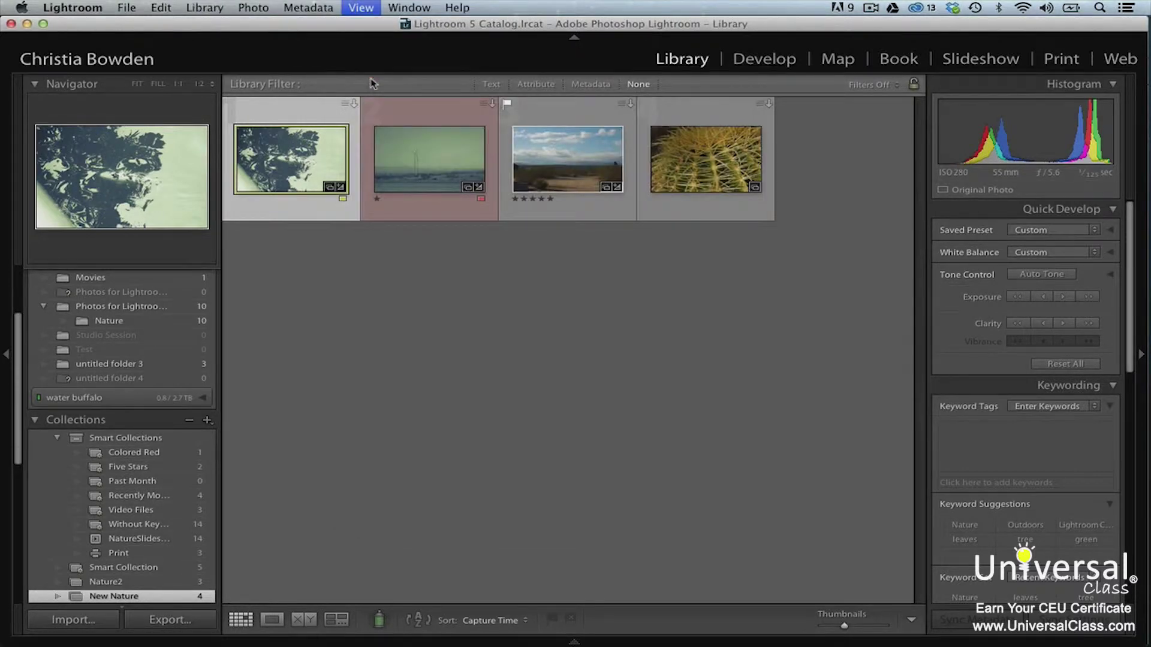
click(558, 149)
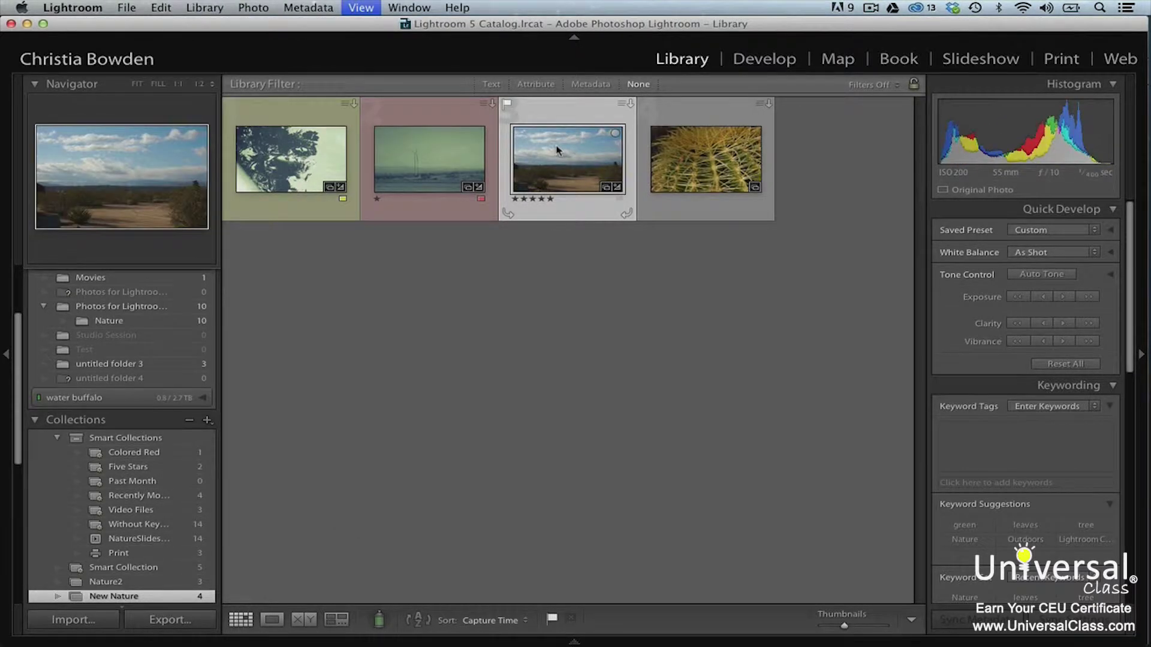
- Save the desert landscape photo's metadata to its file with Save Metadata to File, confirming Continue
right_click(558, 150)
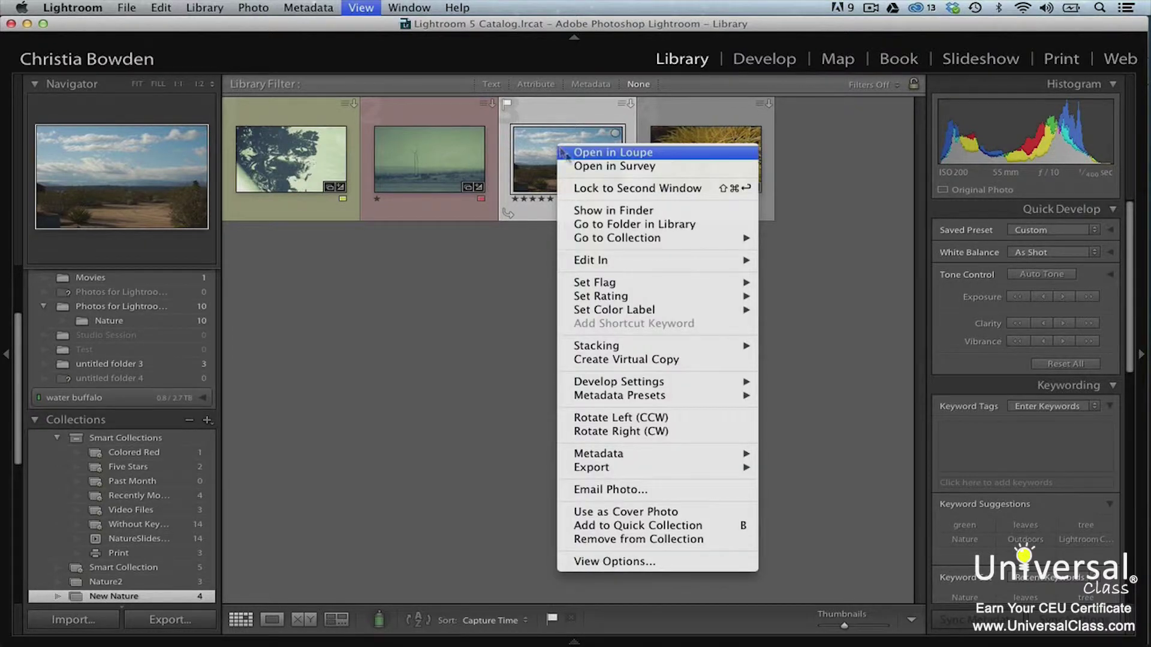
mouse_move(673, 454)
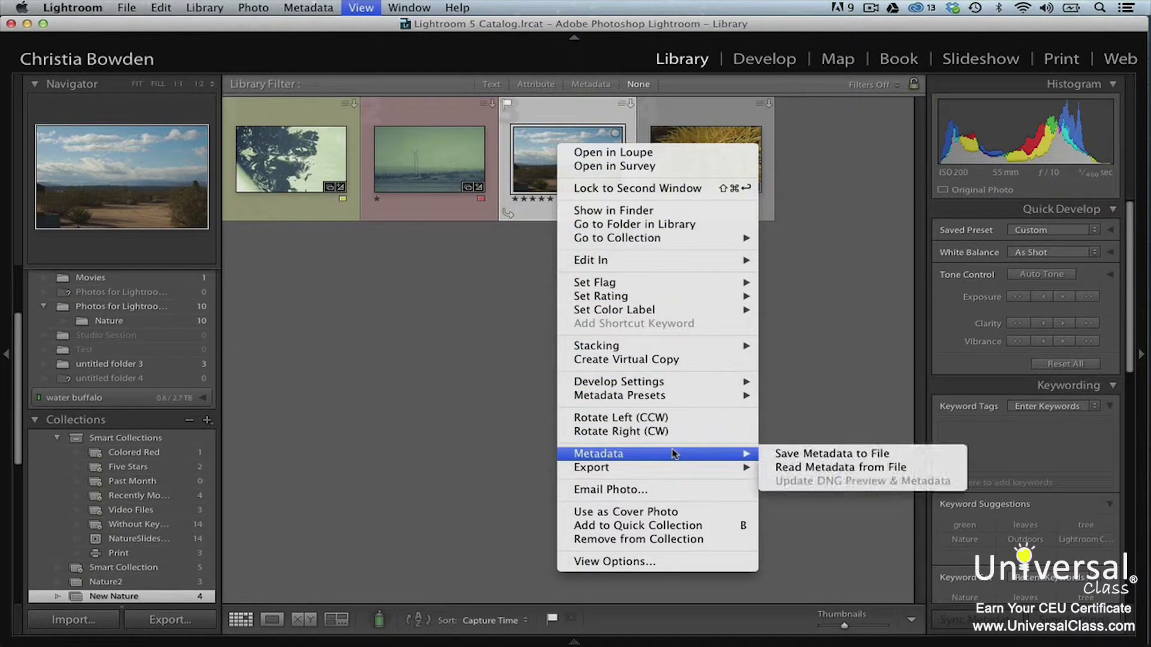
click(777, 455)
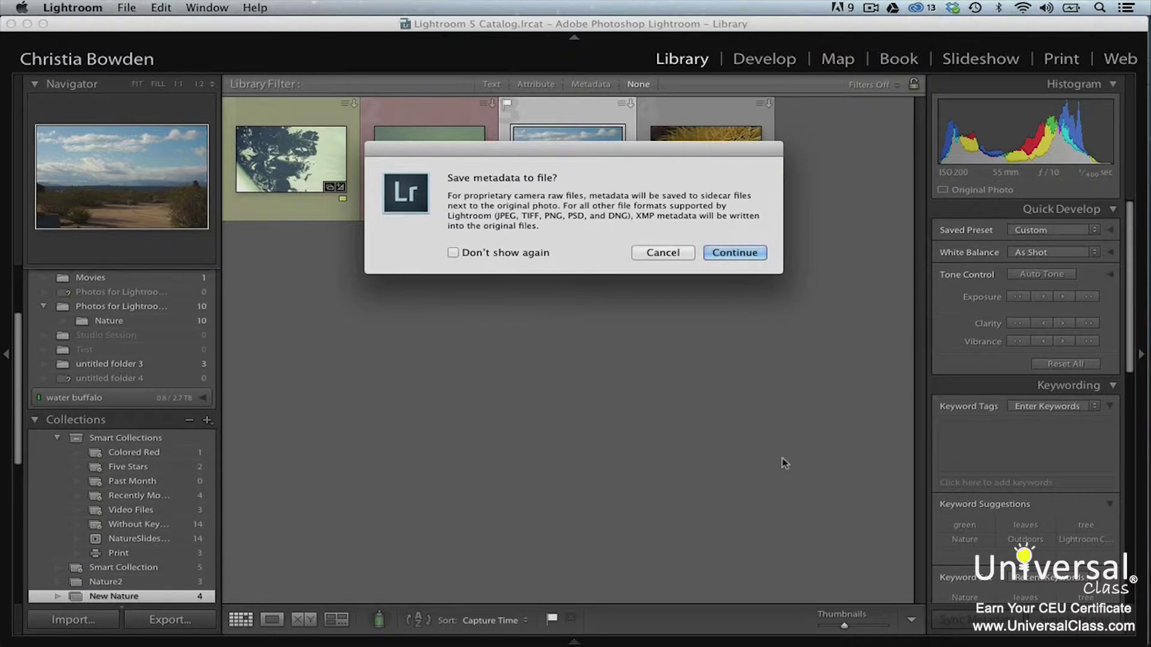
click(741, 254)
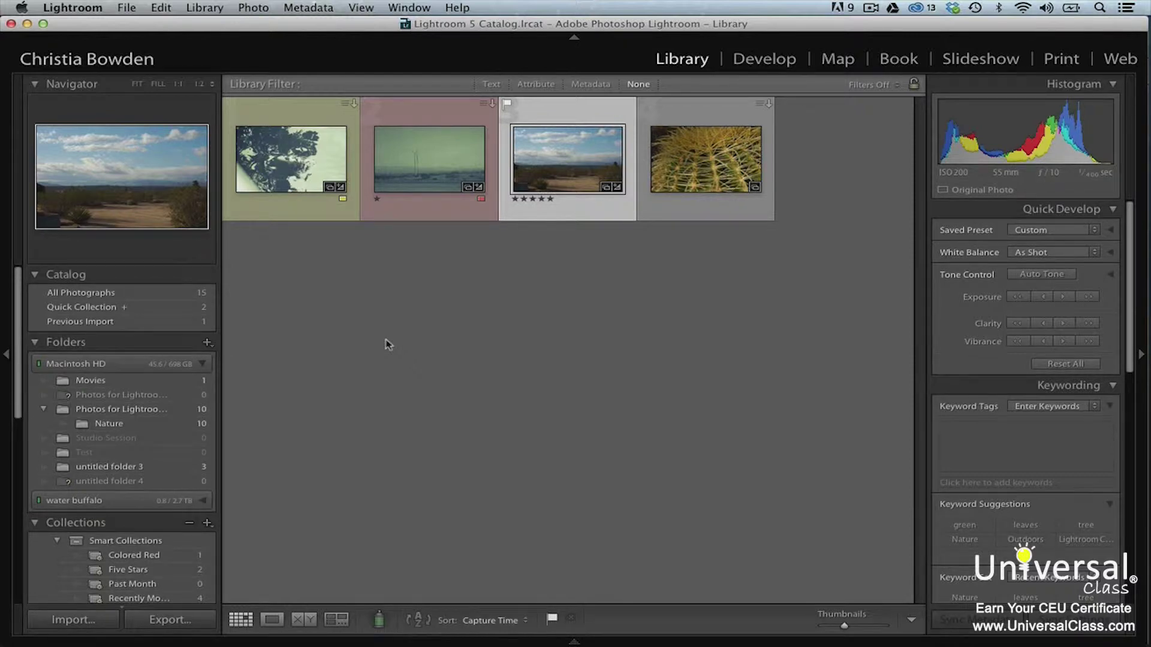
- Export All Photographs as a catalog named 'Nature' and show the Previous Export as Catalog collection
click(197, 299)
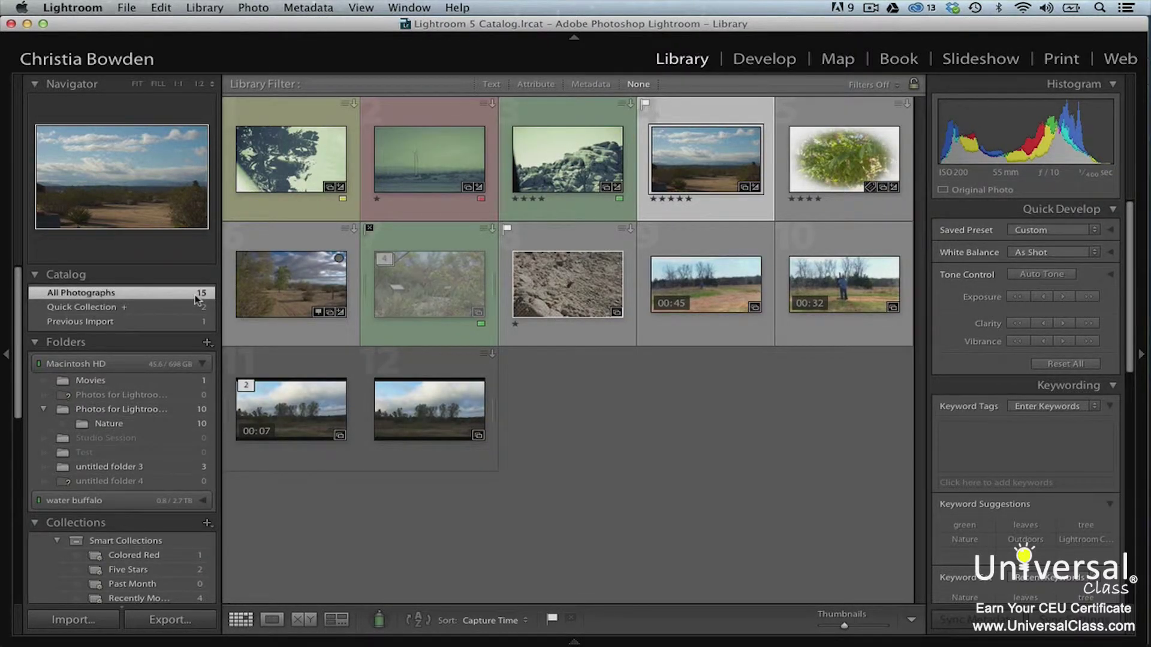
click(127, 8)
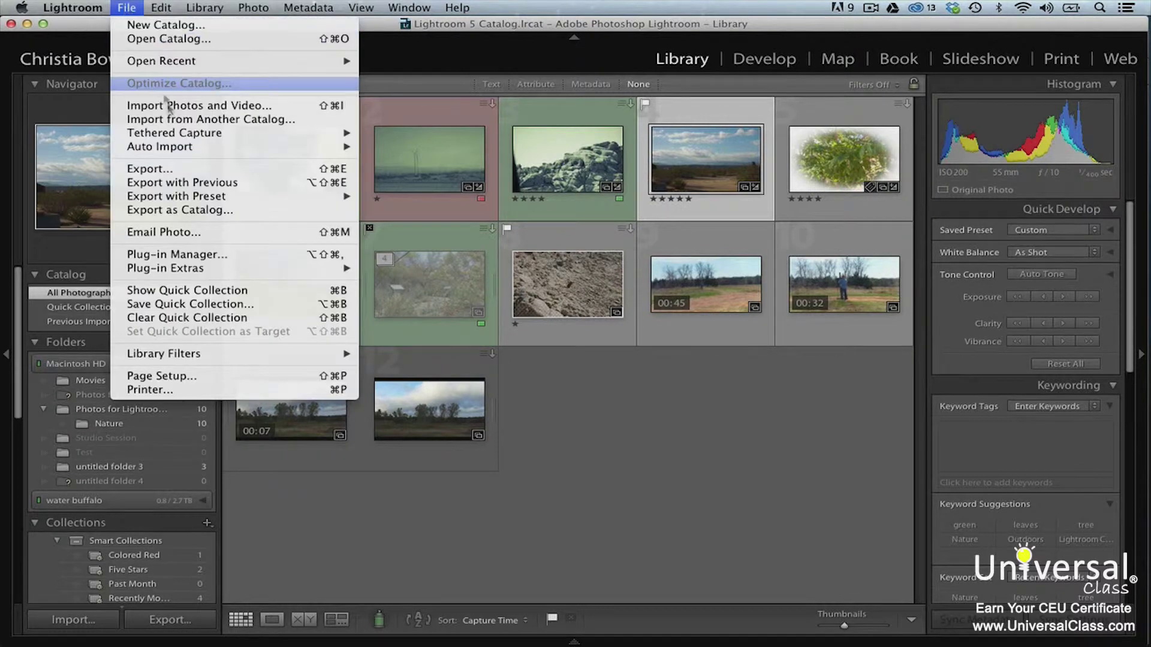
click(198, 210)
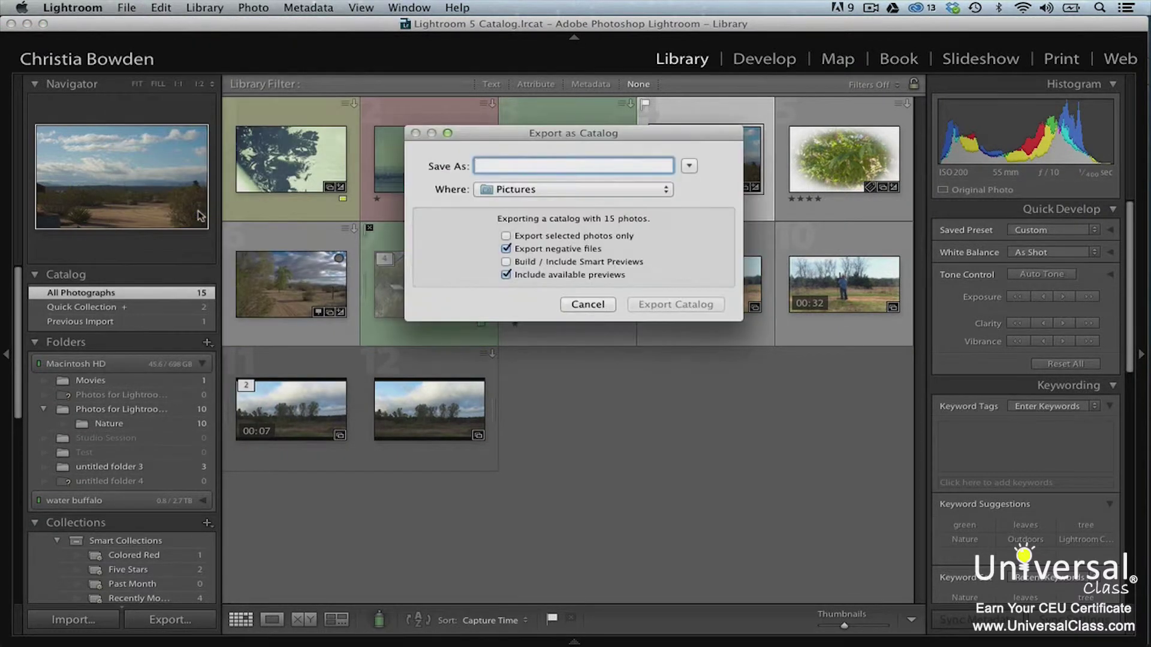
text(Nature)
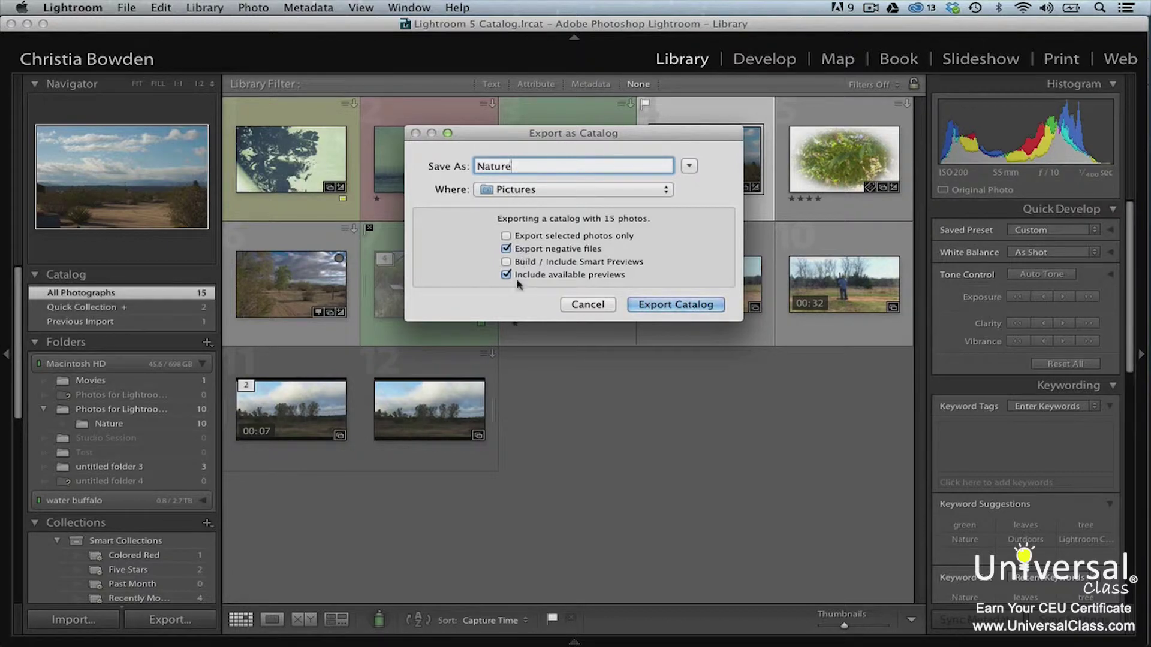
click(647, 305)
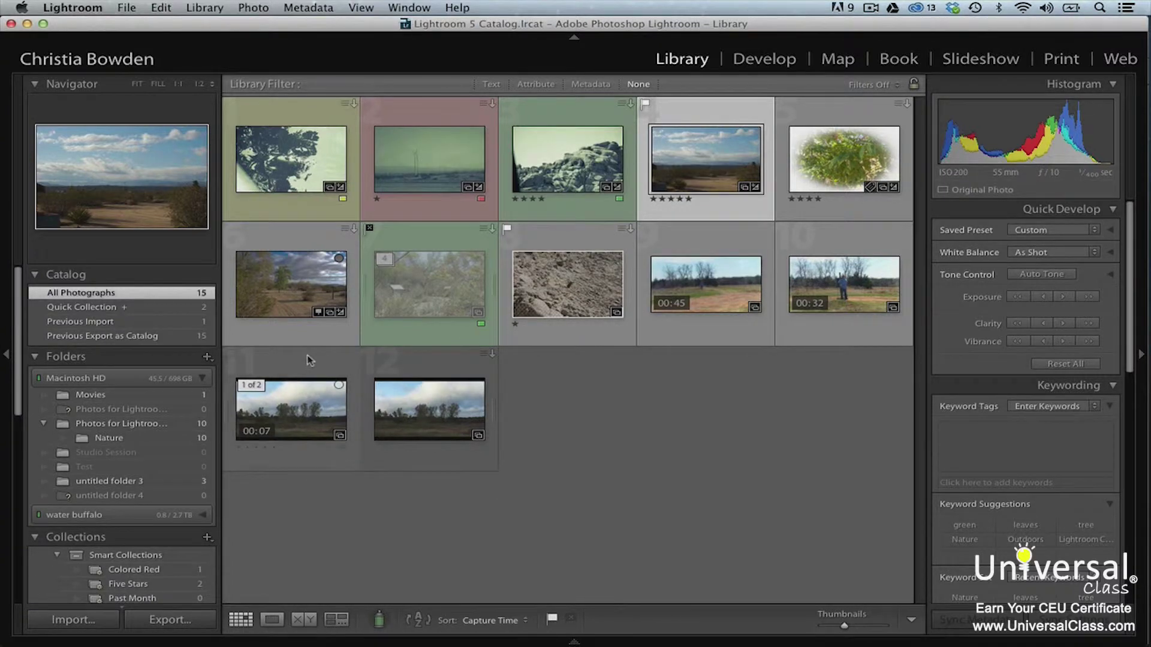
scroll(198, 316, down, 1)
click(198, 316)
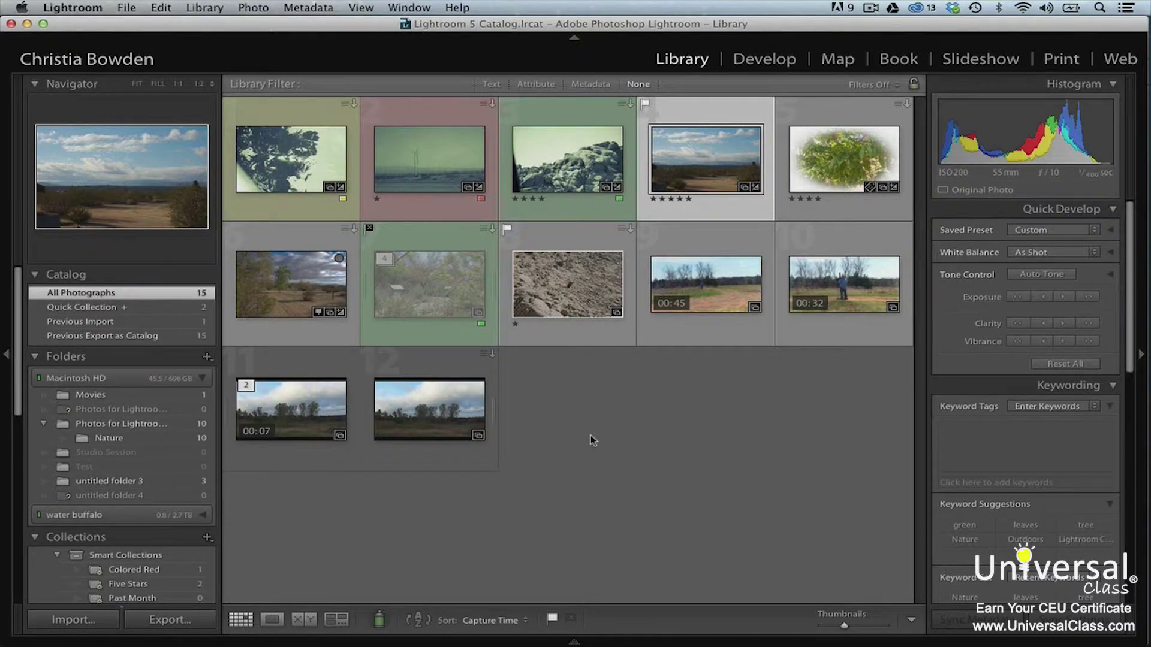
- In the Nature folder, select the dark leaves, leafy and desert landscape photos
click(185, 440)
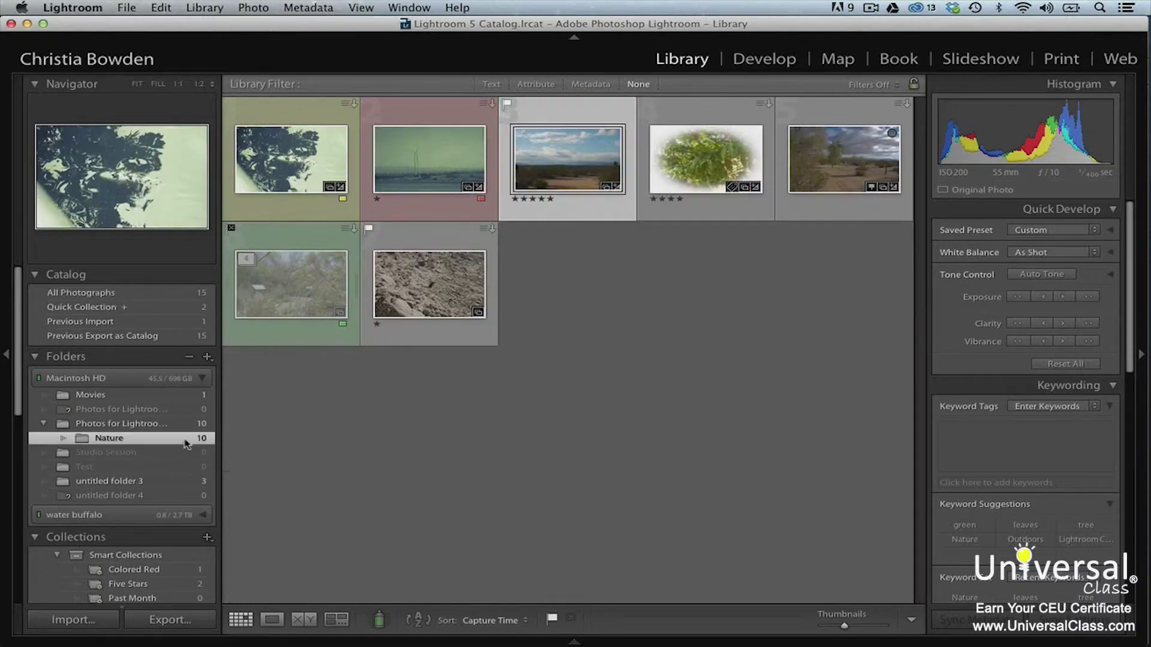
click(309, 169)
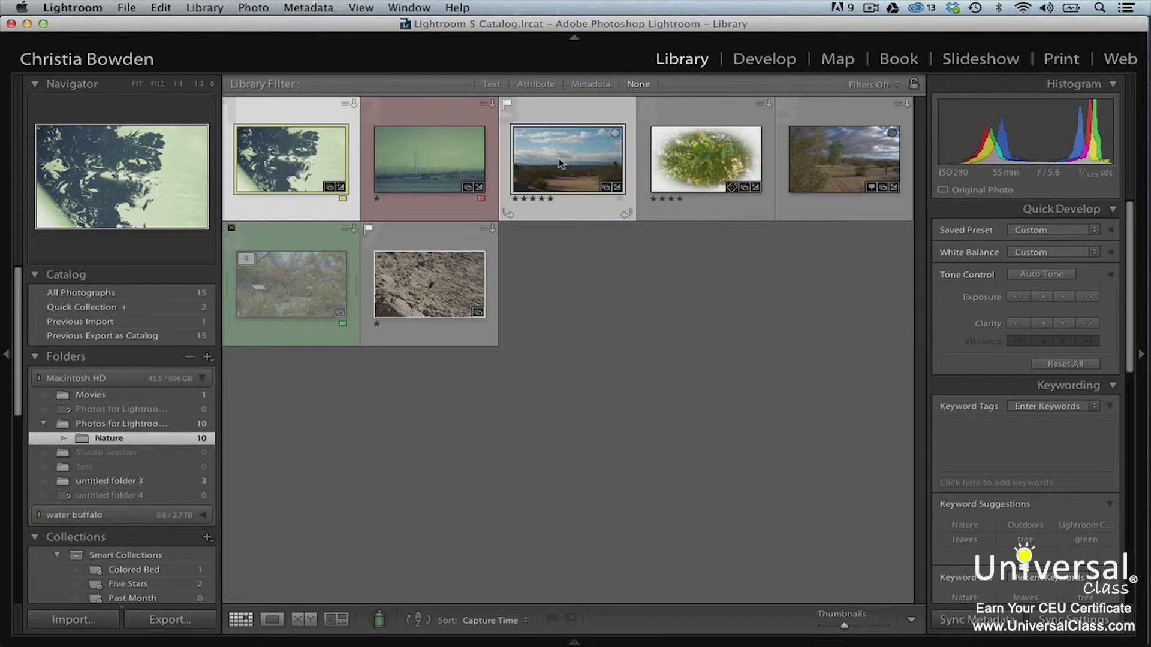
super+click(705, 168)
super+click(830, 151)
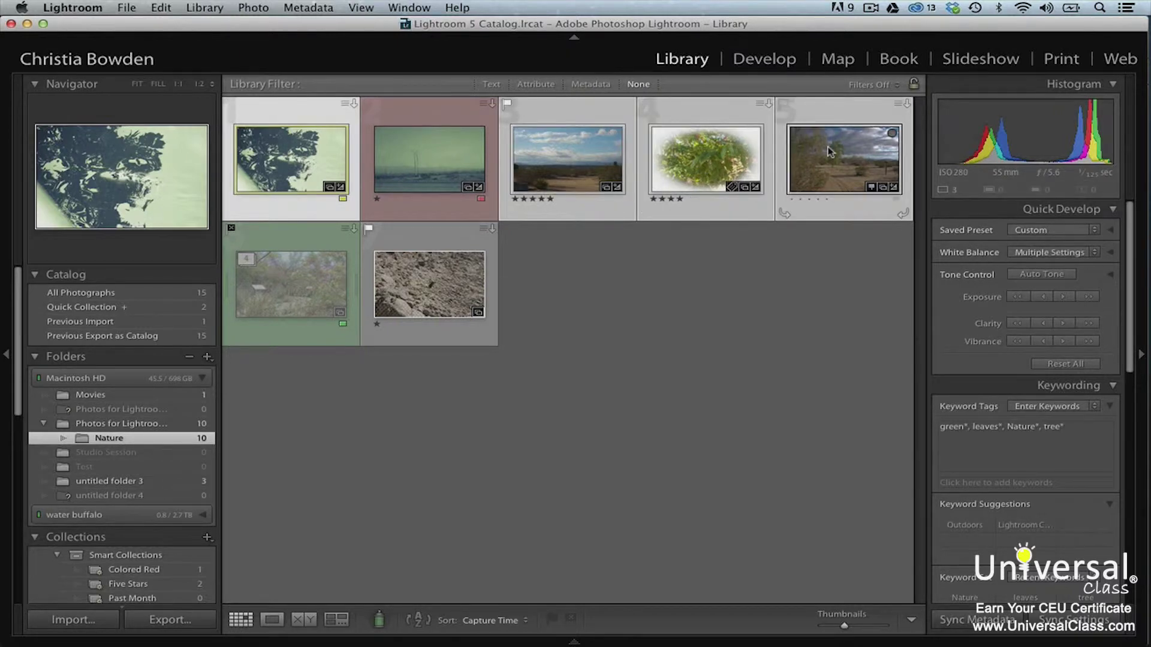
- Start an export to a specific folder with Rename To enabled and edit the naming template
click(127, 8)
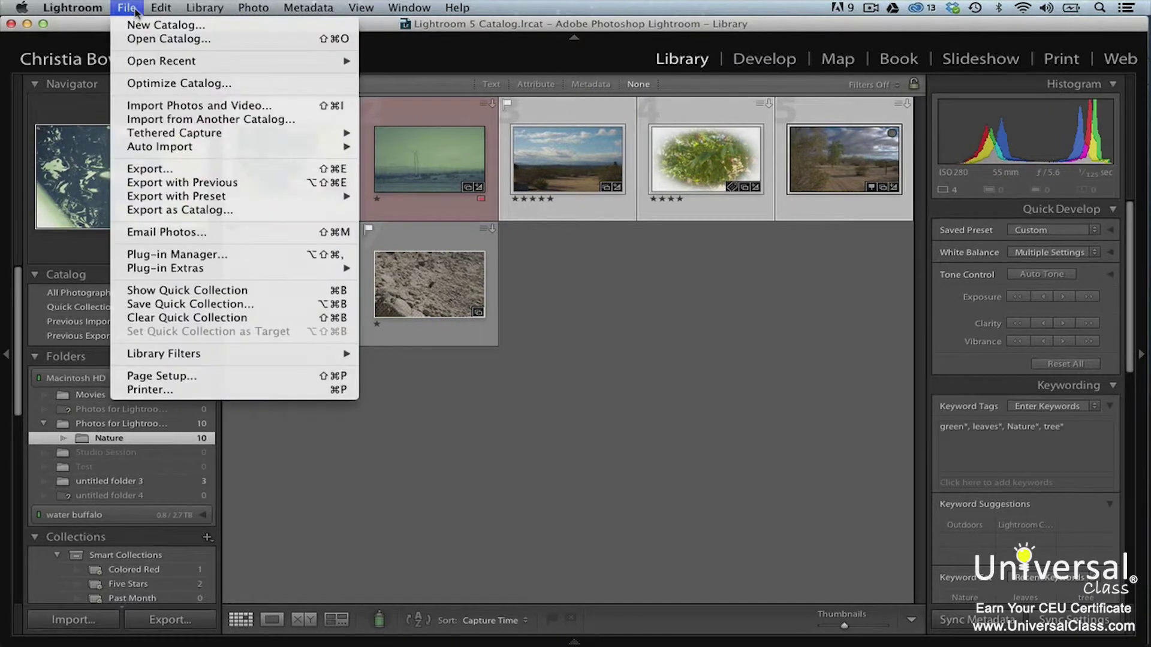
click(187, 173)
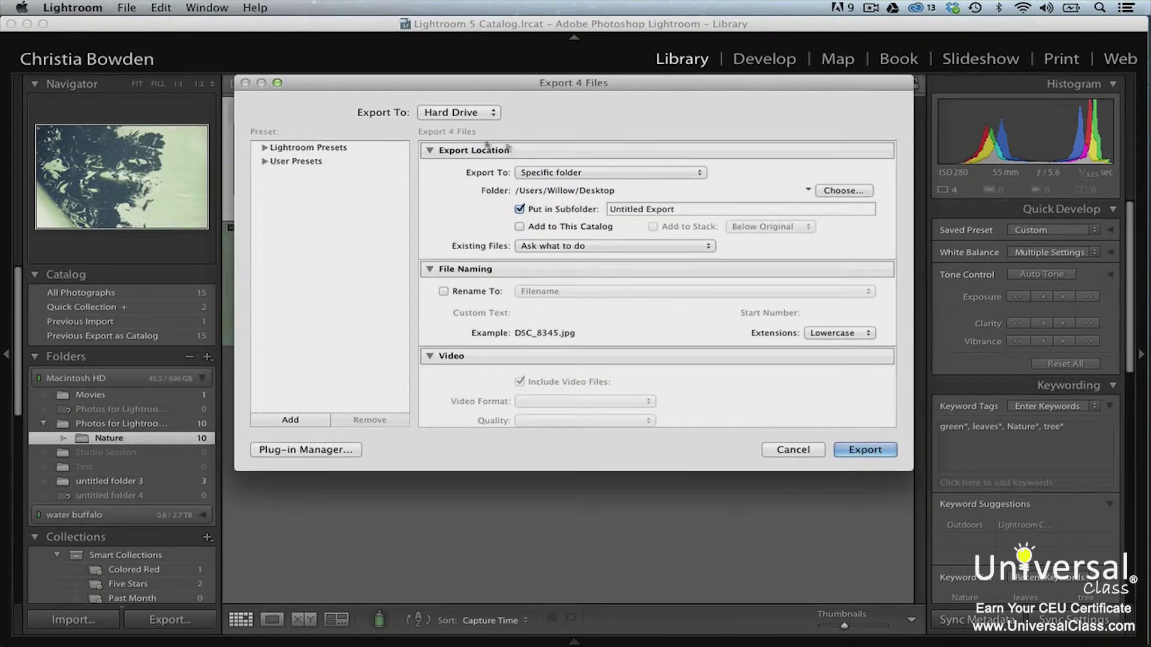
click(601, 172)
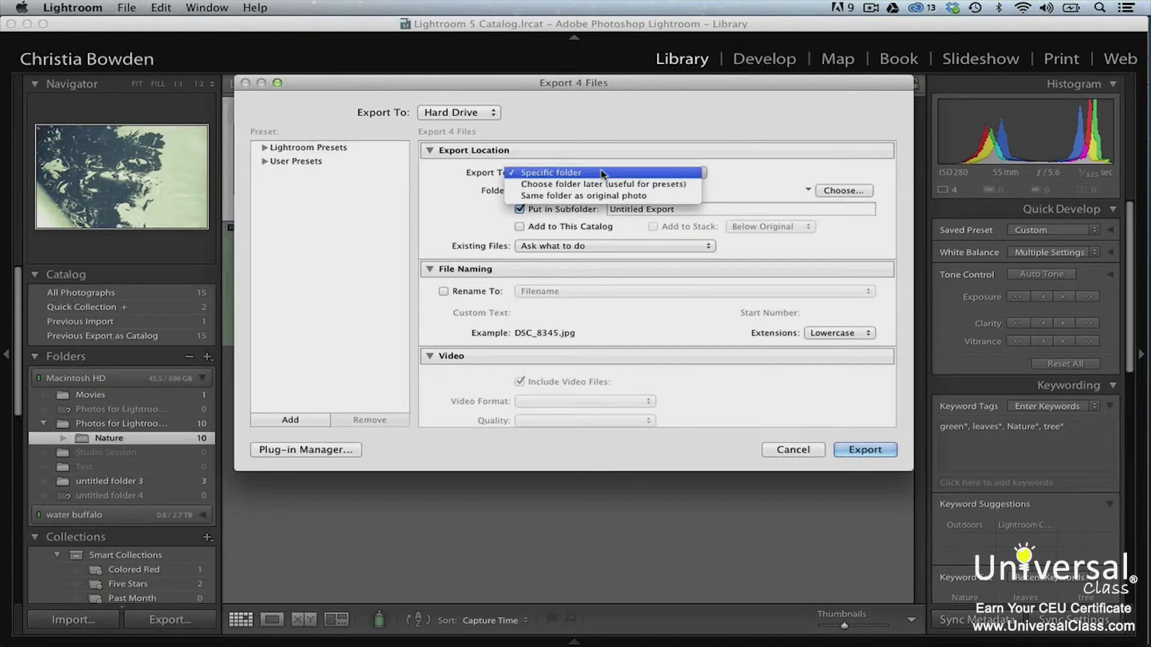
click(601, 172)
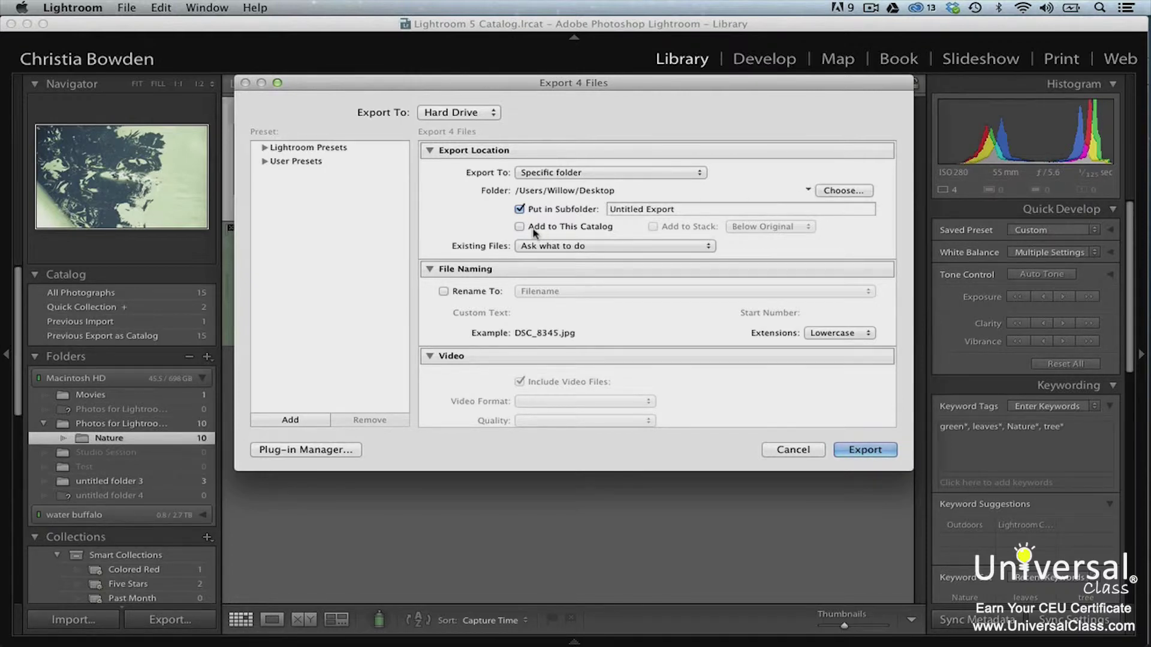
click(443, 292)
click(537, 292)
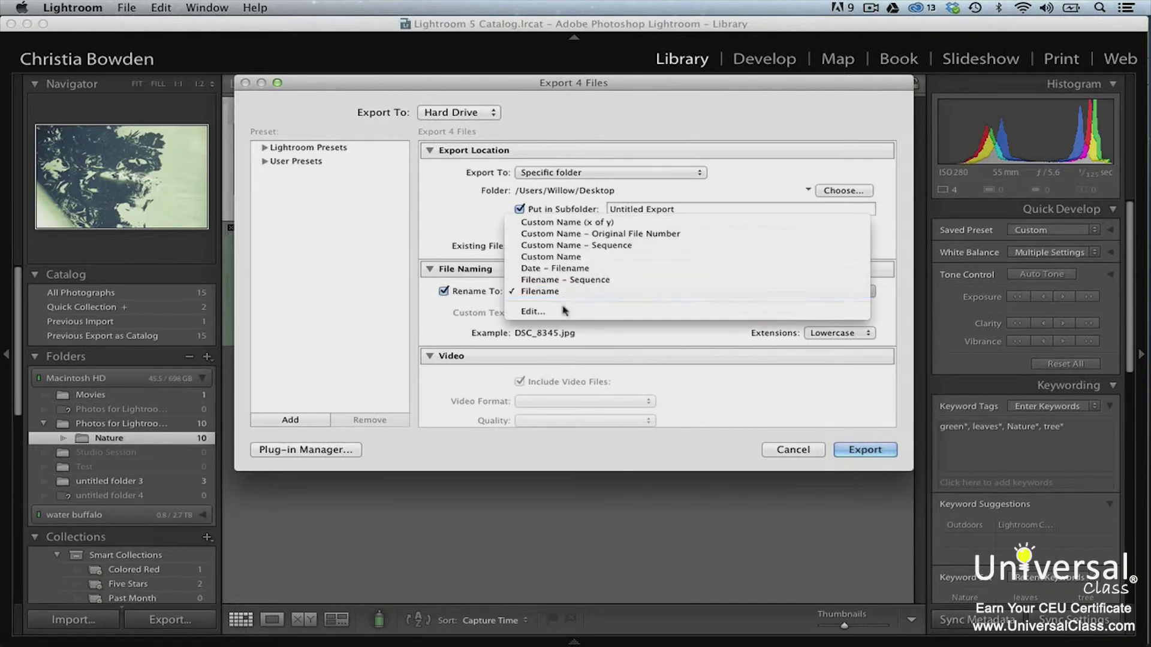
click(533, 311)
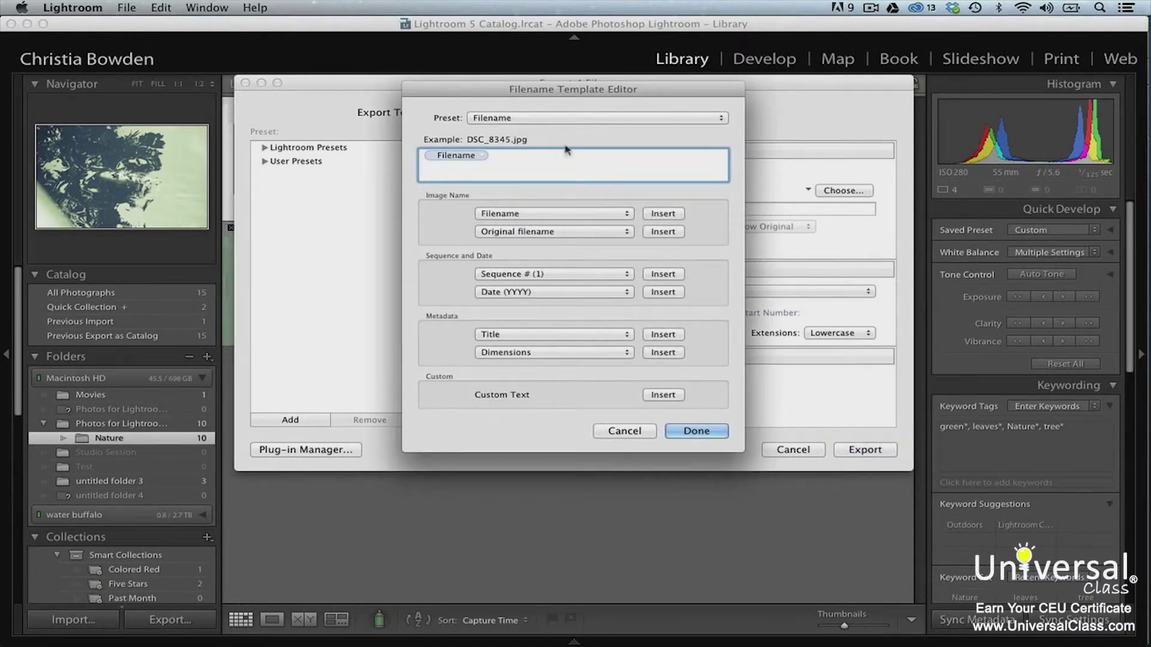
- Rename the 'Filename' template preset to 'Nature2014' and return to the export settings
click(571, 119)
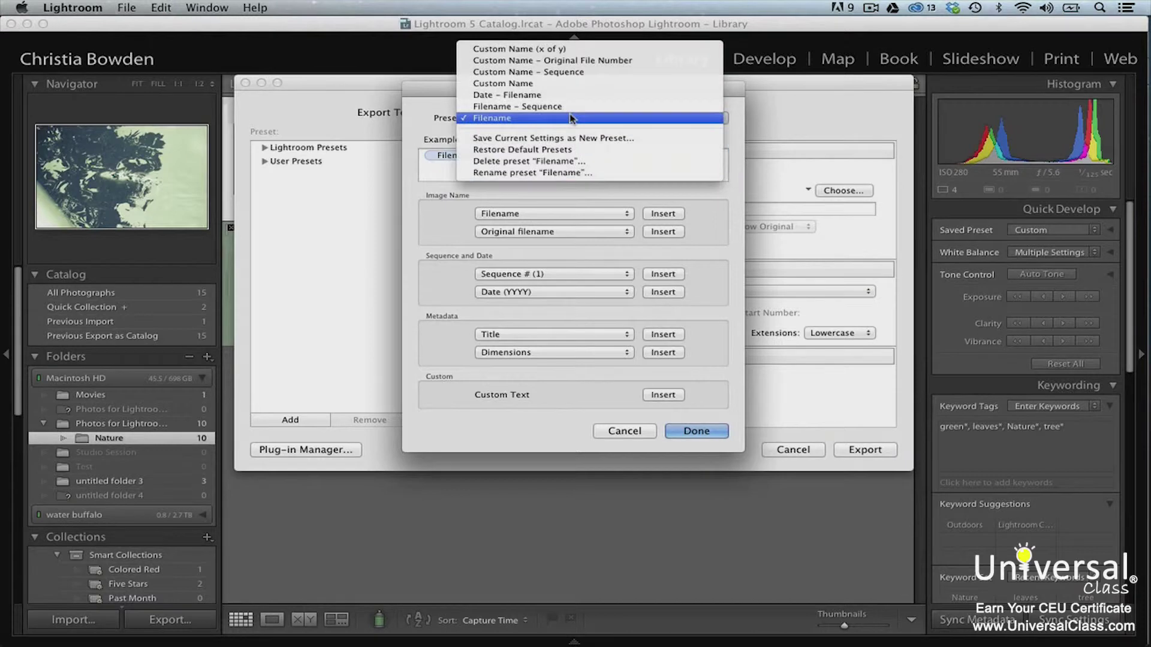
click(512, 172)
text(Nature2014)
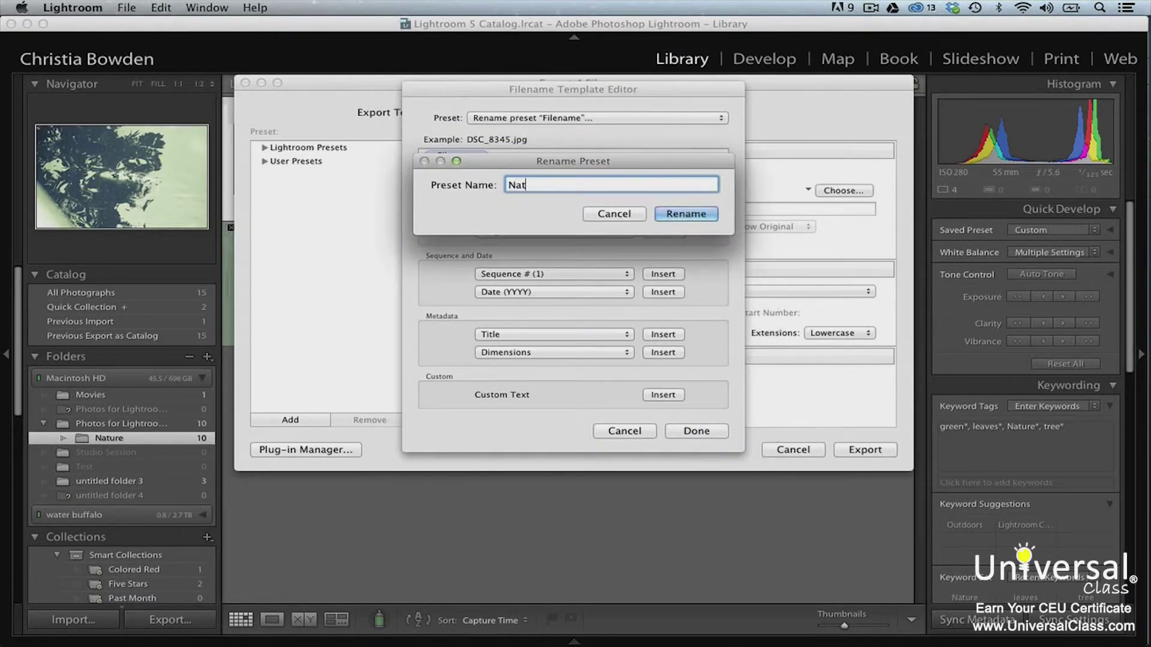
click(683, 214)
click(702, 430)
scroll(705, 423, down, 5)
scroll(705, 417, down, 3)
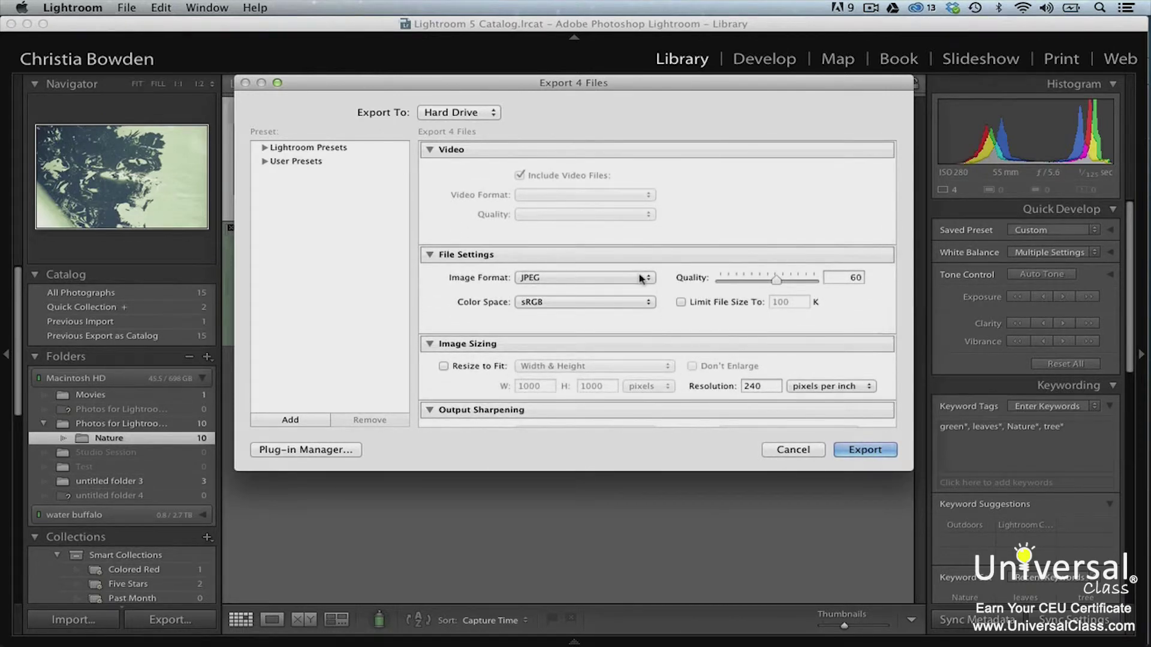
- Set JPEG quality to 80, export the four photos, and open the Untitled Export folder
double_click(830, 277)
text(80)
scroll(872, 306, down, 2)
scroll(872, 305, down, 1)
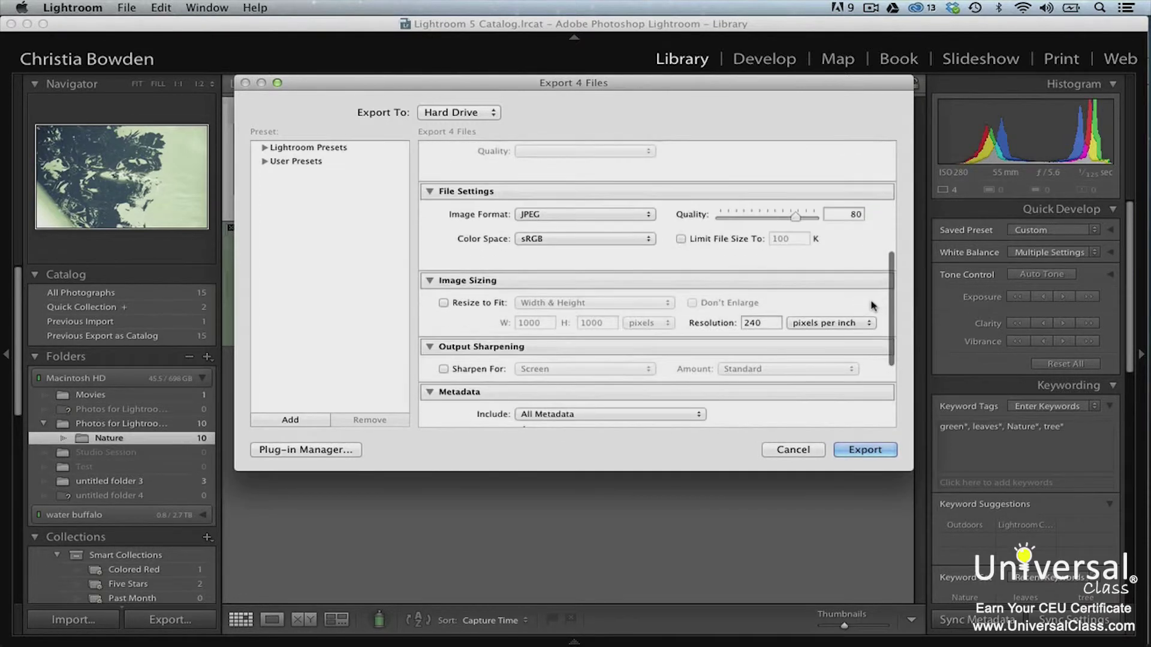
click(874, 453)
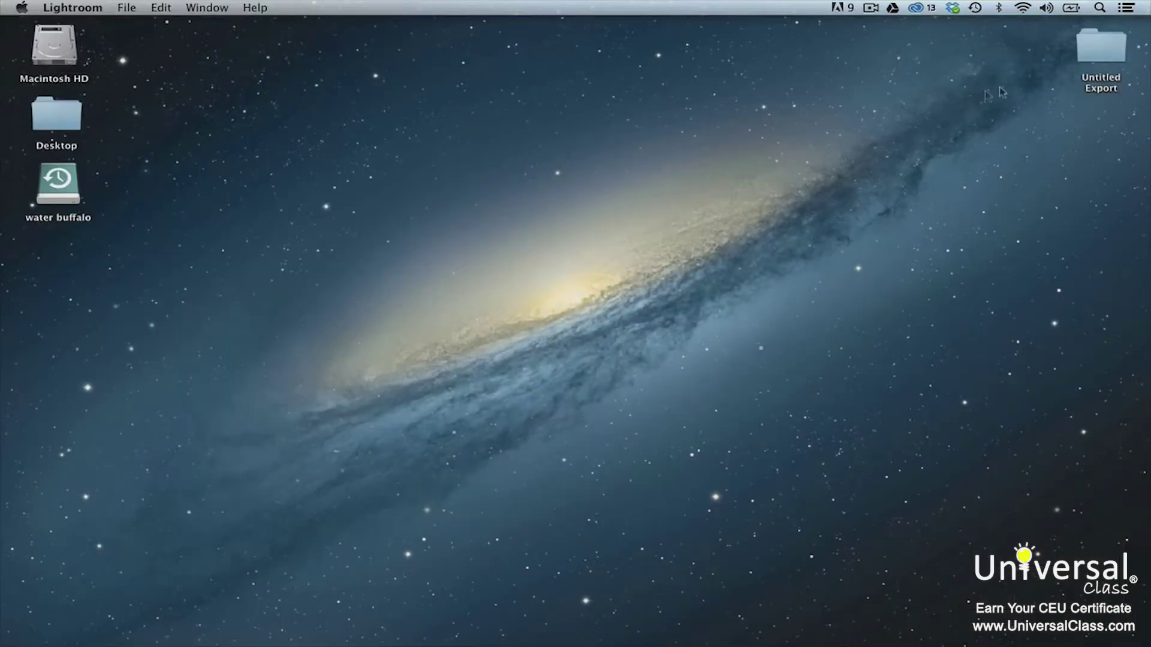
double_click(1116, 57)
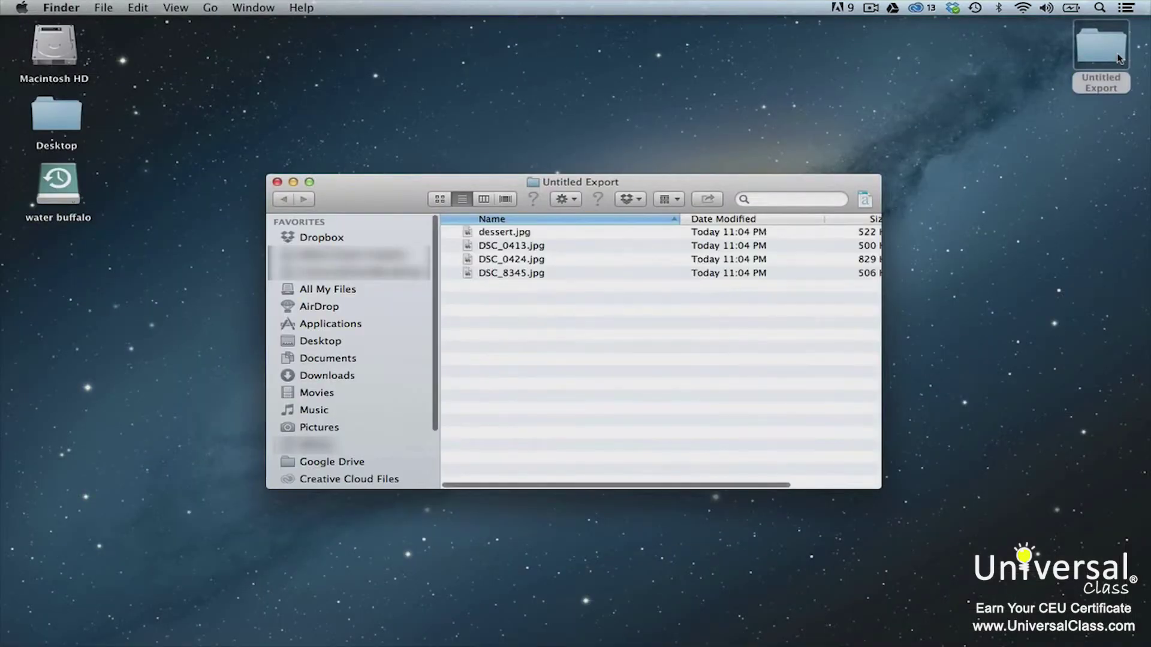
- Quick Look through dessert.jpg, DSC_0413.jpg, DSC_0424.jpg and DSC_8345.jpg in turn
click(633, 233)
key(space)
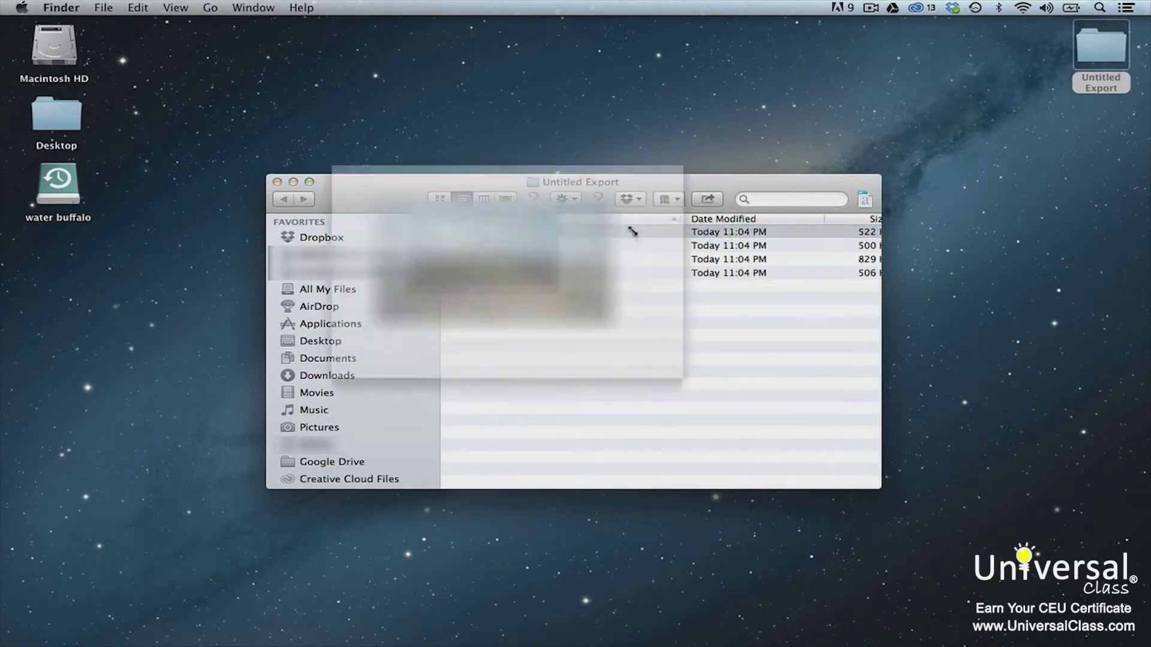
key(Down)
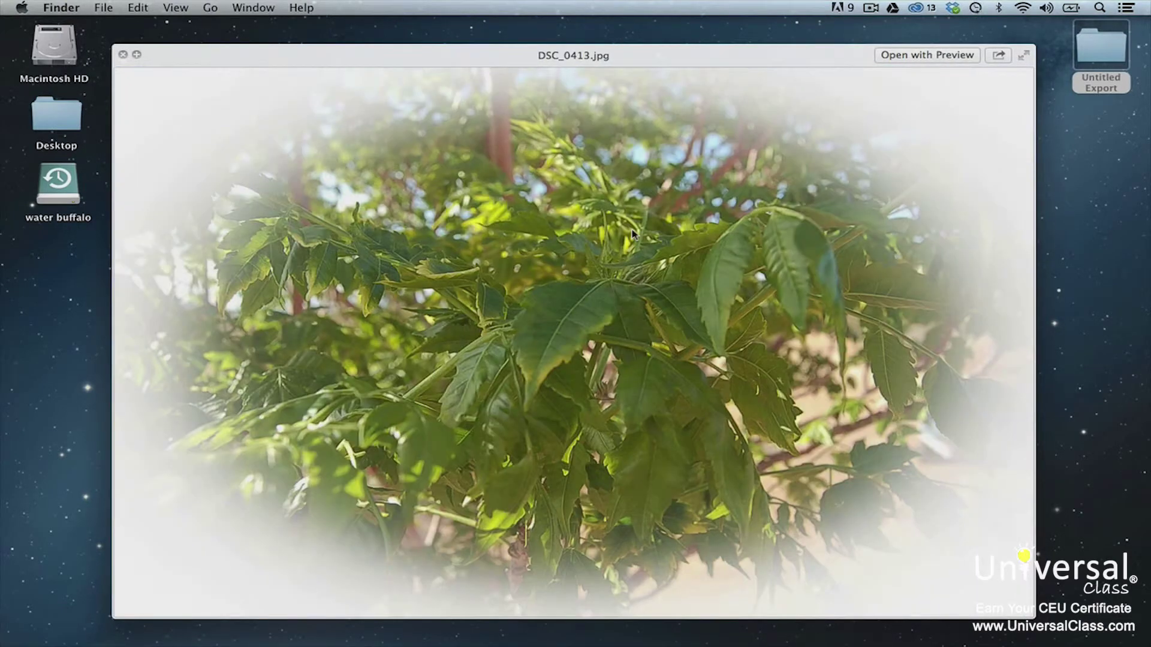
key(Down)
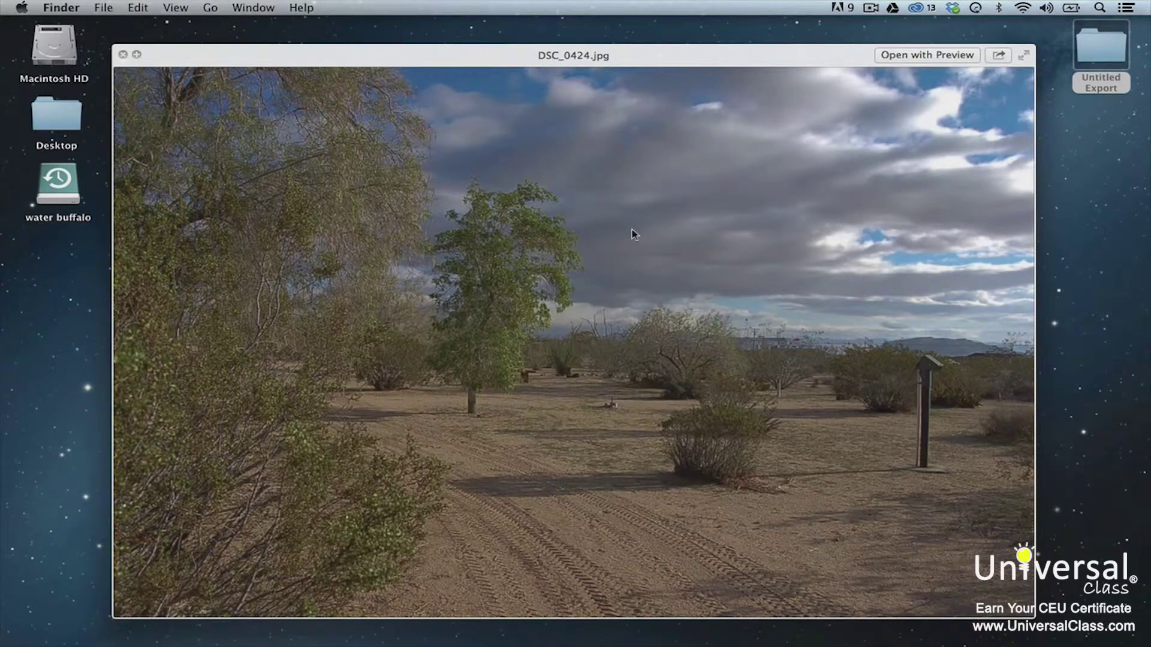
key(Down)
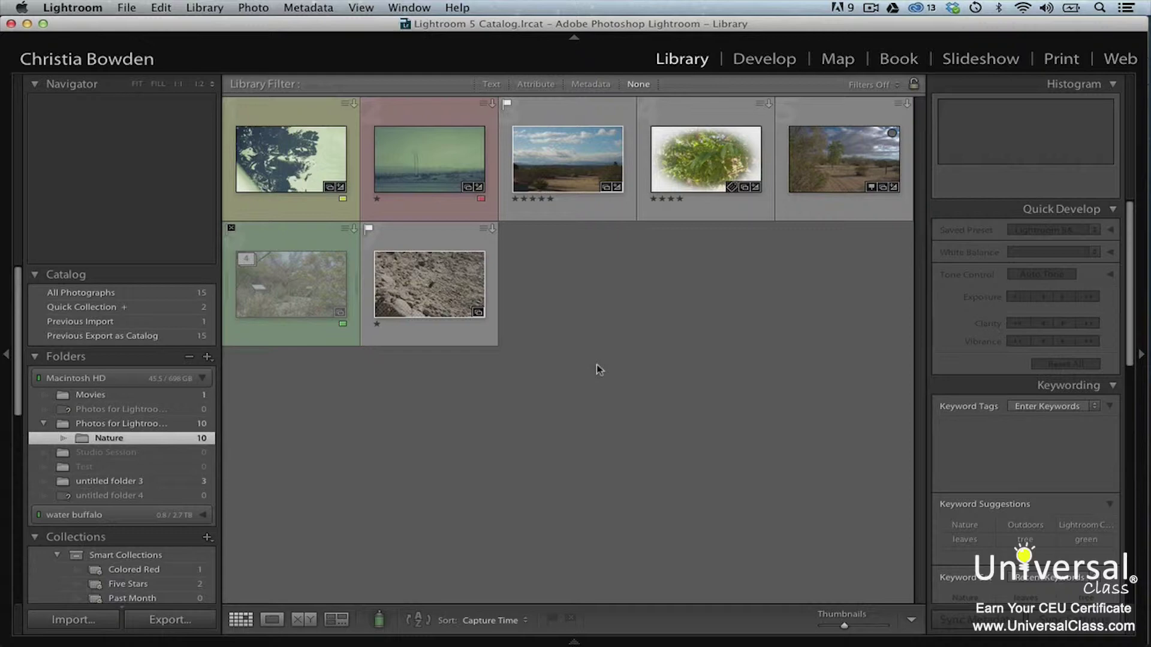
- Select the two desert landscape photos and begin exporting them
click(574, 210)
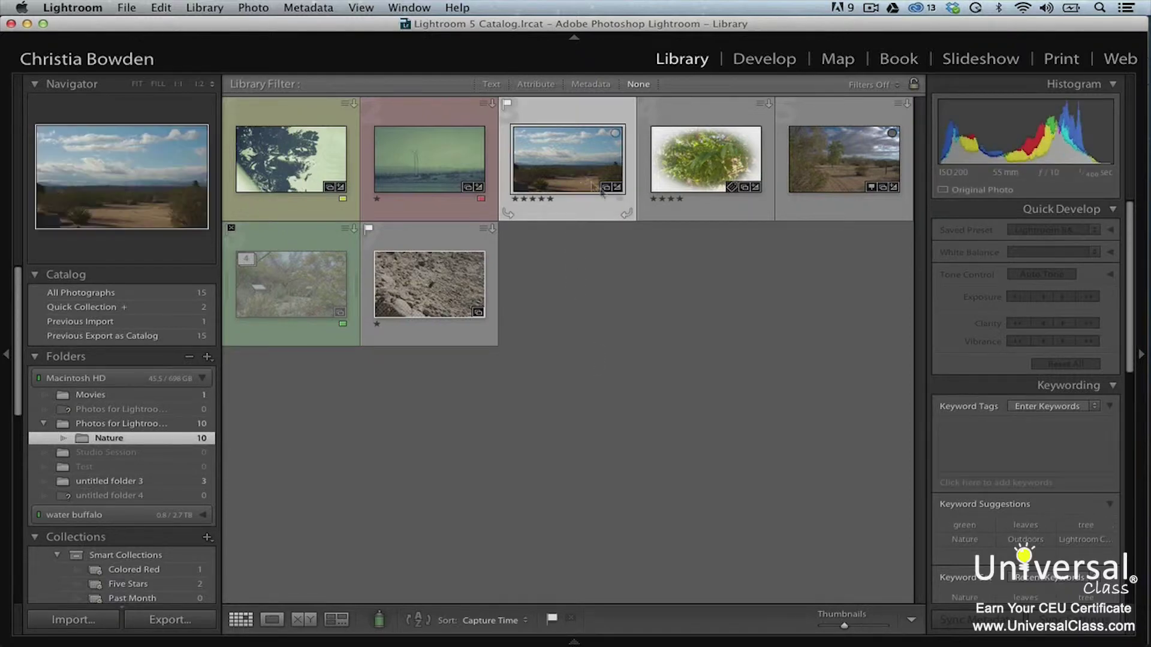
super+click(785, 167)
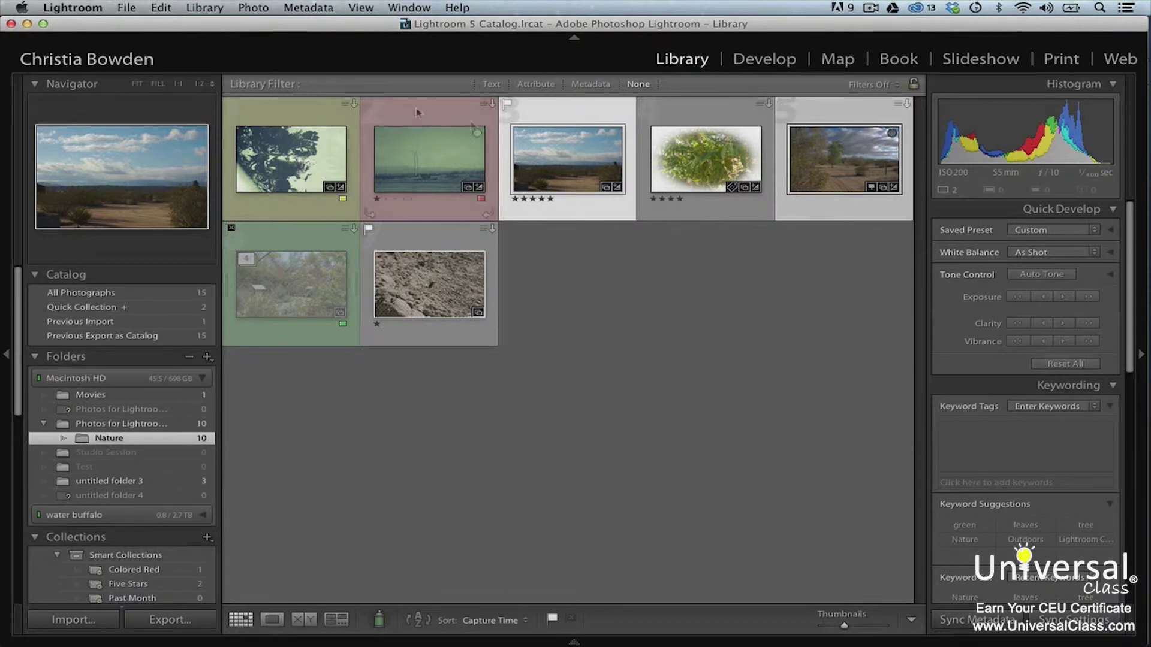
click(127, 7)
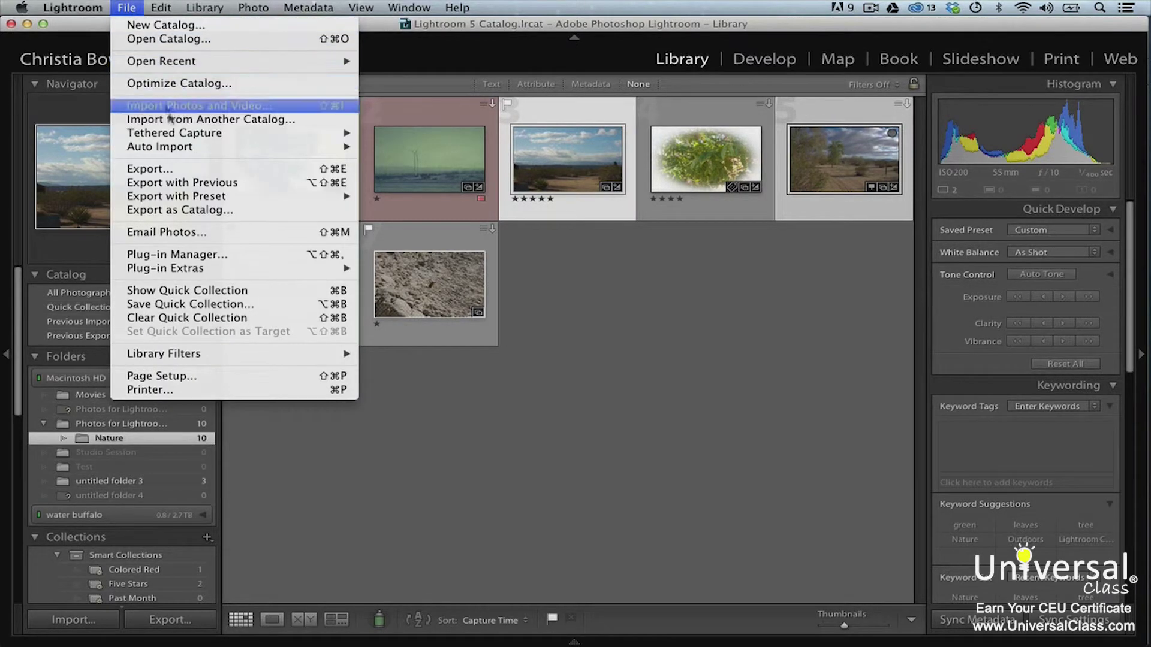
click(180, 169)
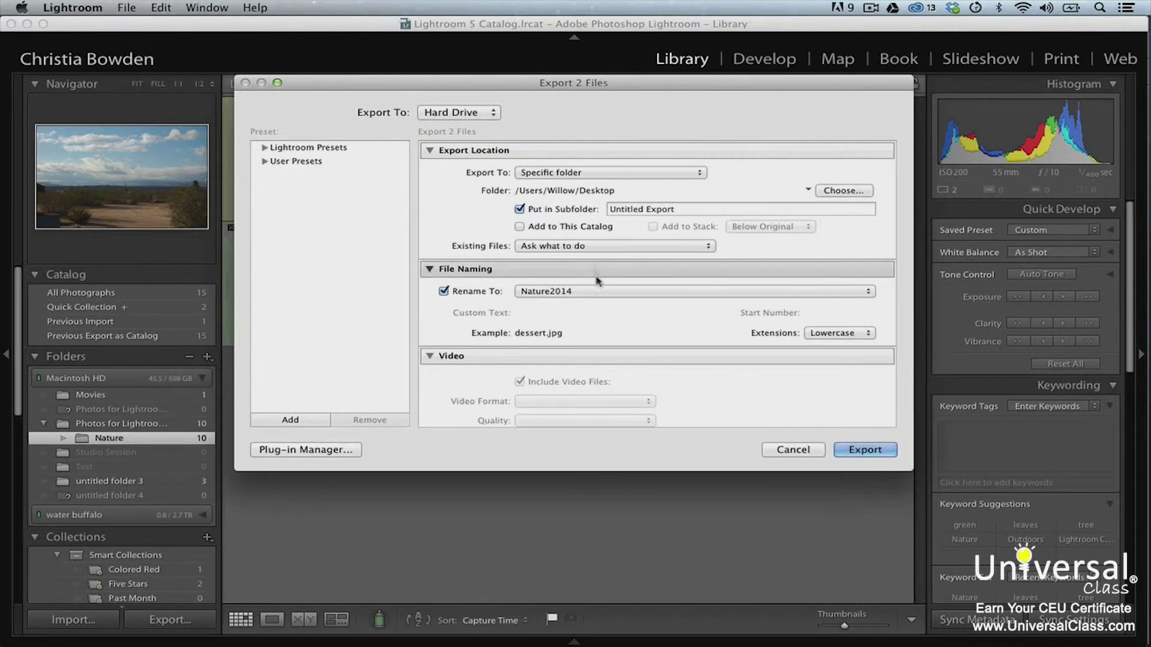
- Export them as PSD files set to open in Adobe Photoshop CC 2014 afterwards
scroll(609, 313, down, 2)
scroll(608, 313, down, 5)
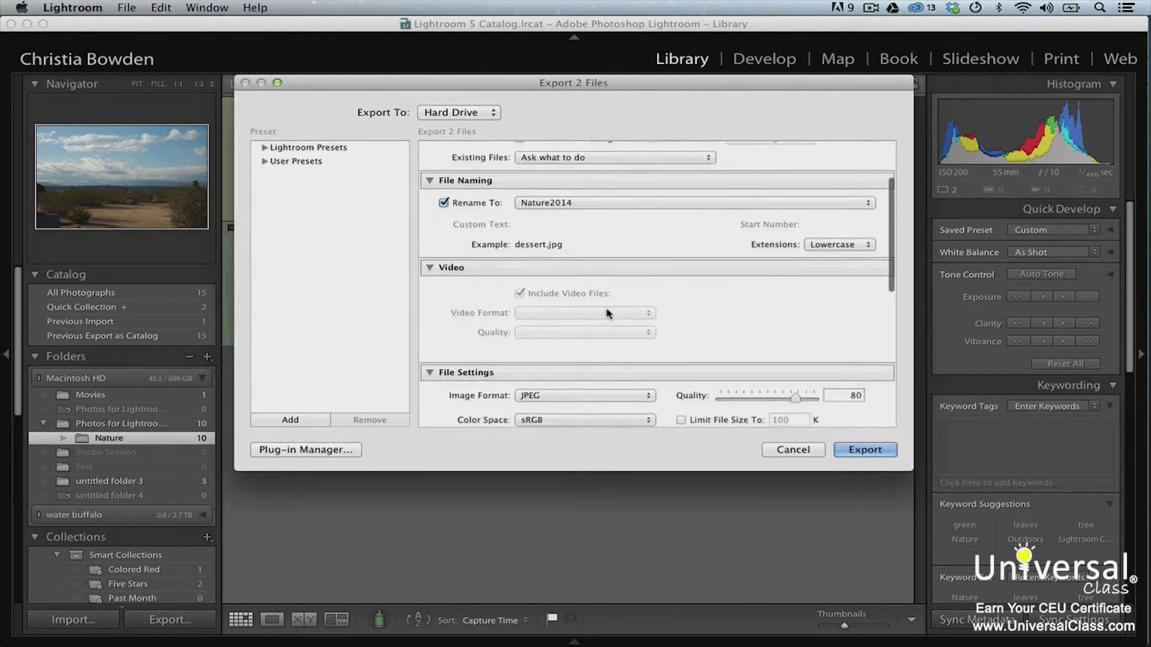
click(626, 332)
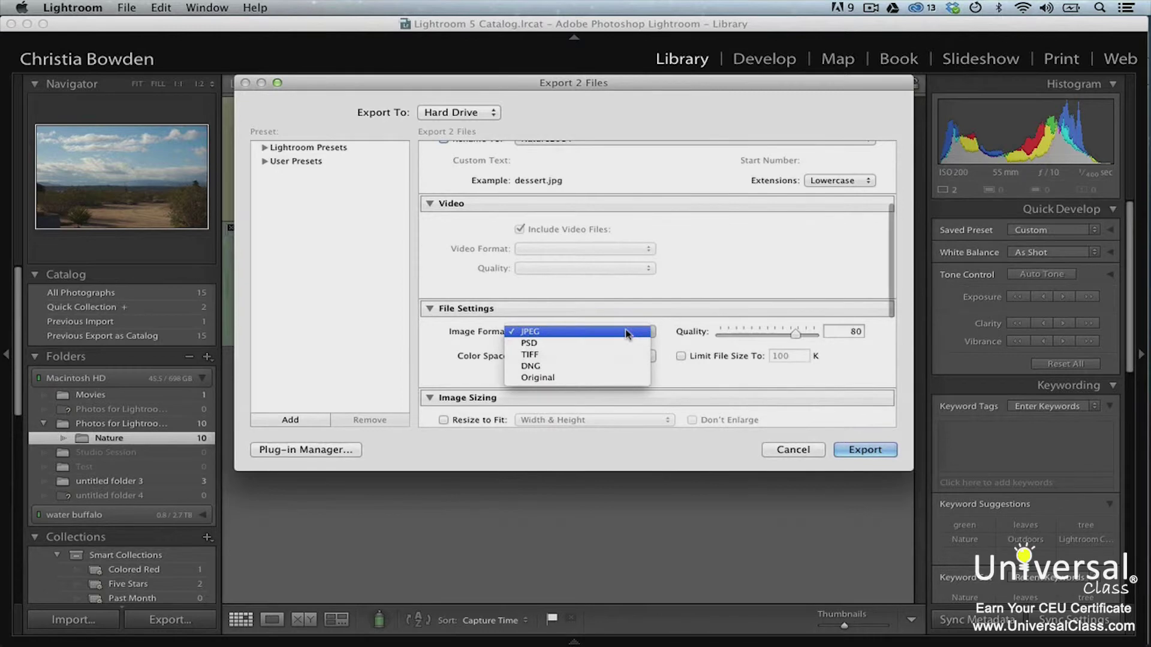
click(626, 345)
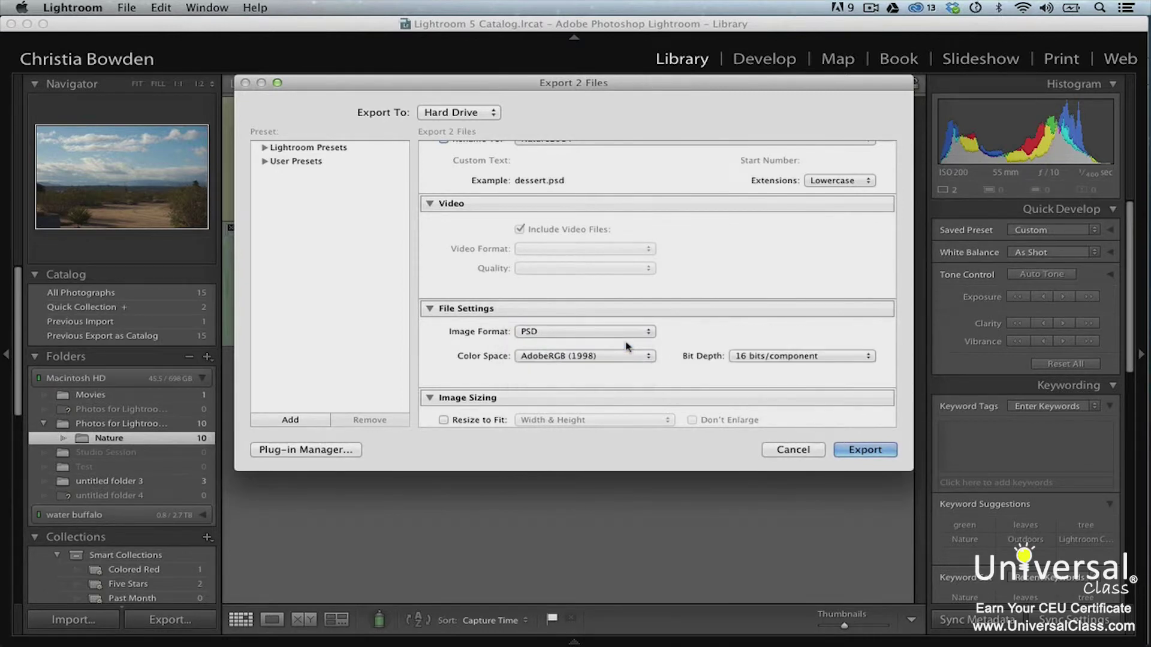
scroll(630, 380, down, 5)
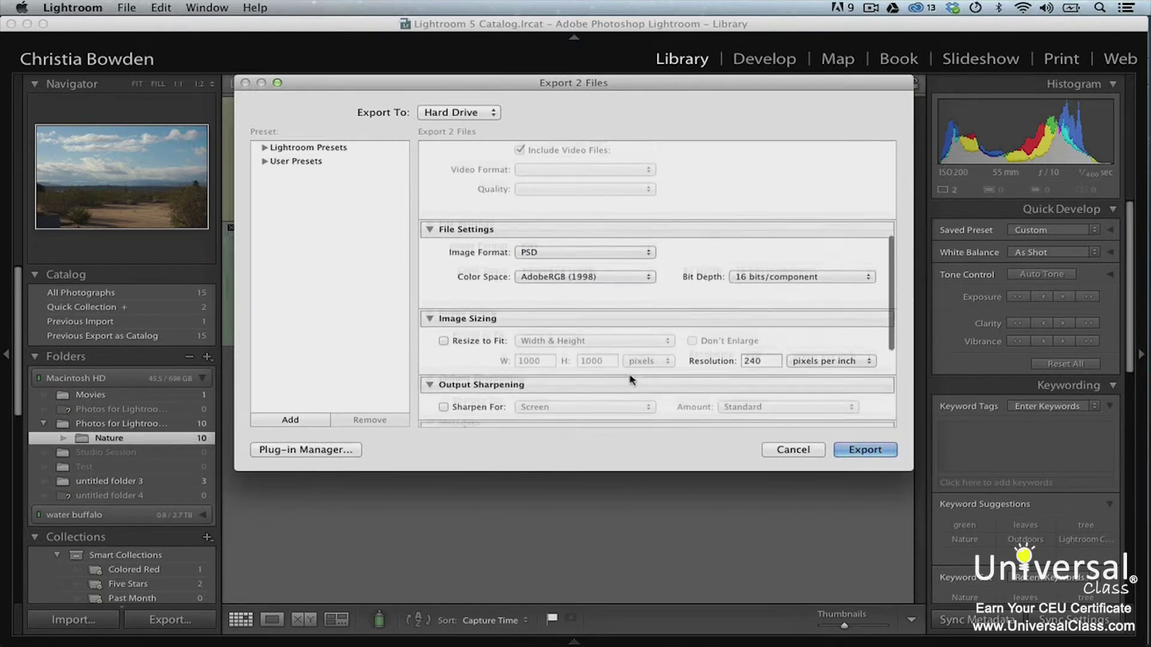
scroll(631, 380, down, 5)
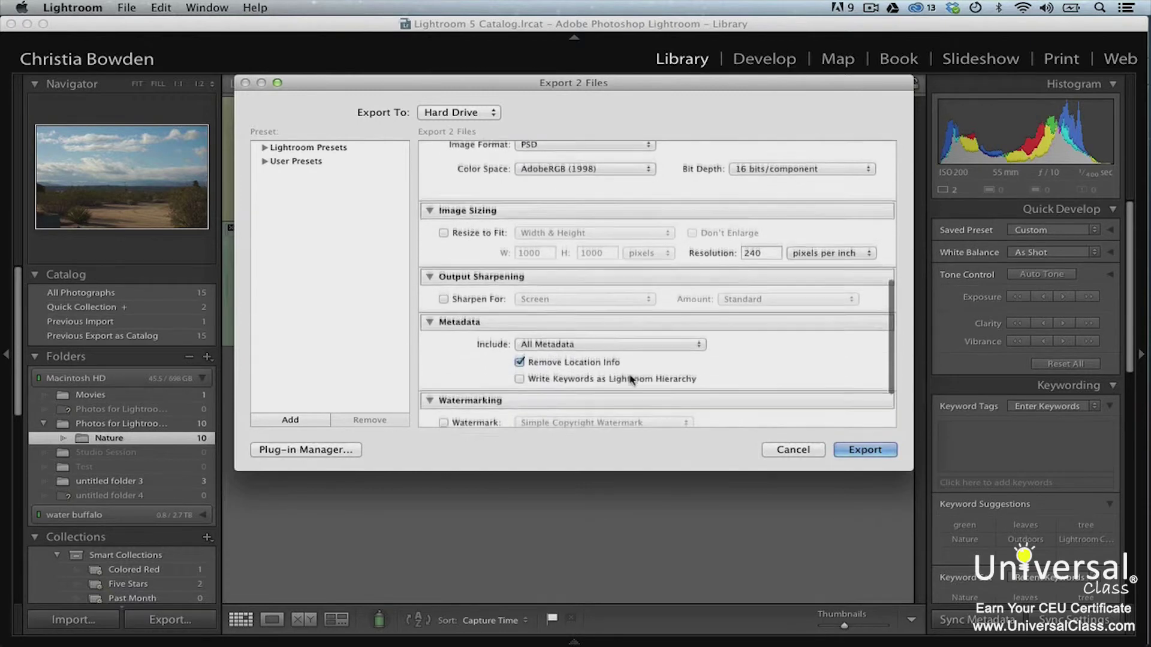
click(634, 390)
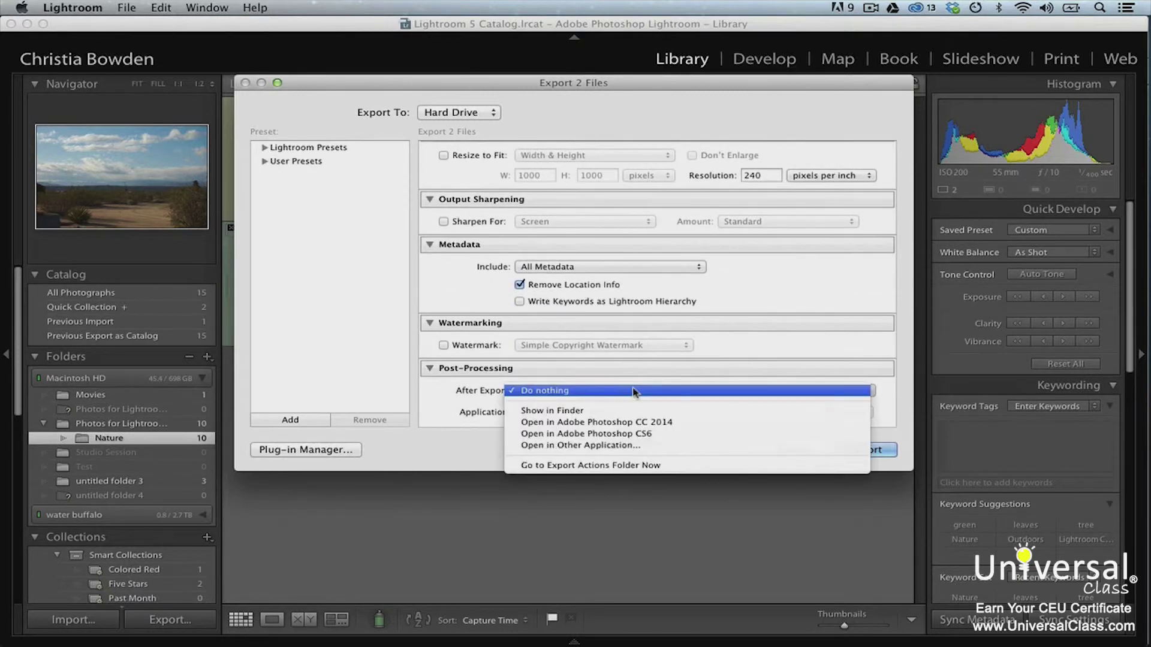
click(638, 422)
click(848, 451)
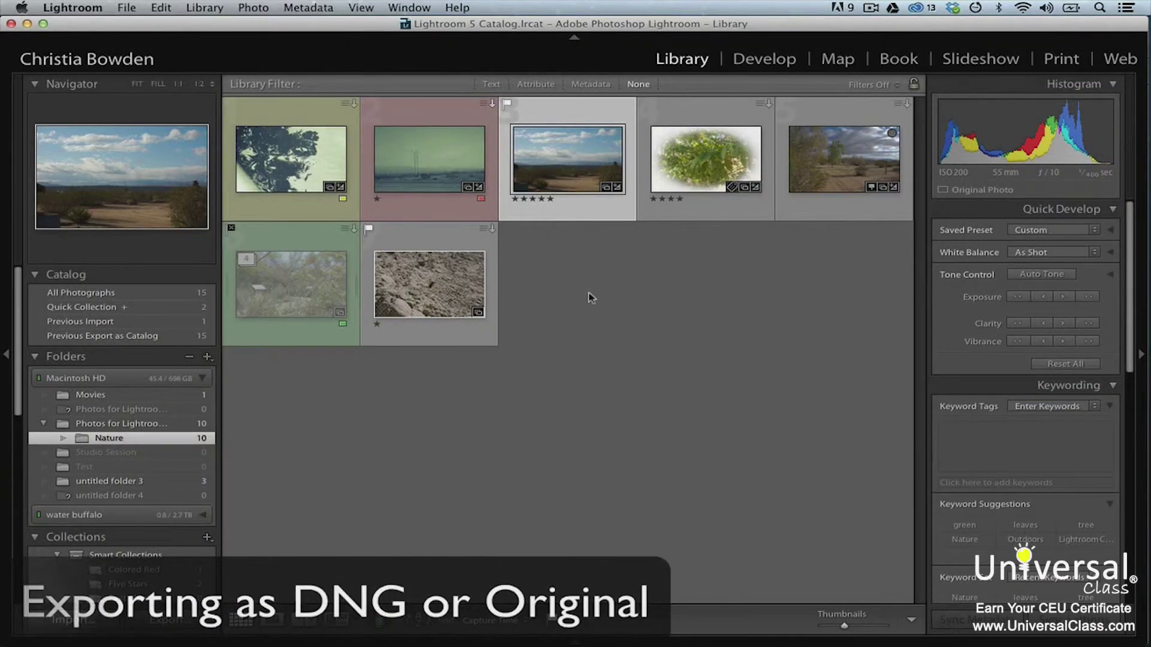
- Start exporting the photo with renaming turned off and image format set to Original
click(127, 7)
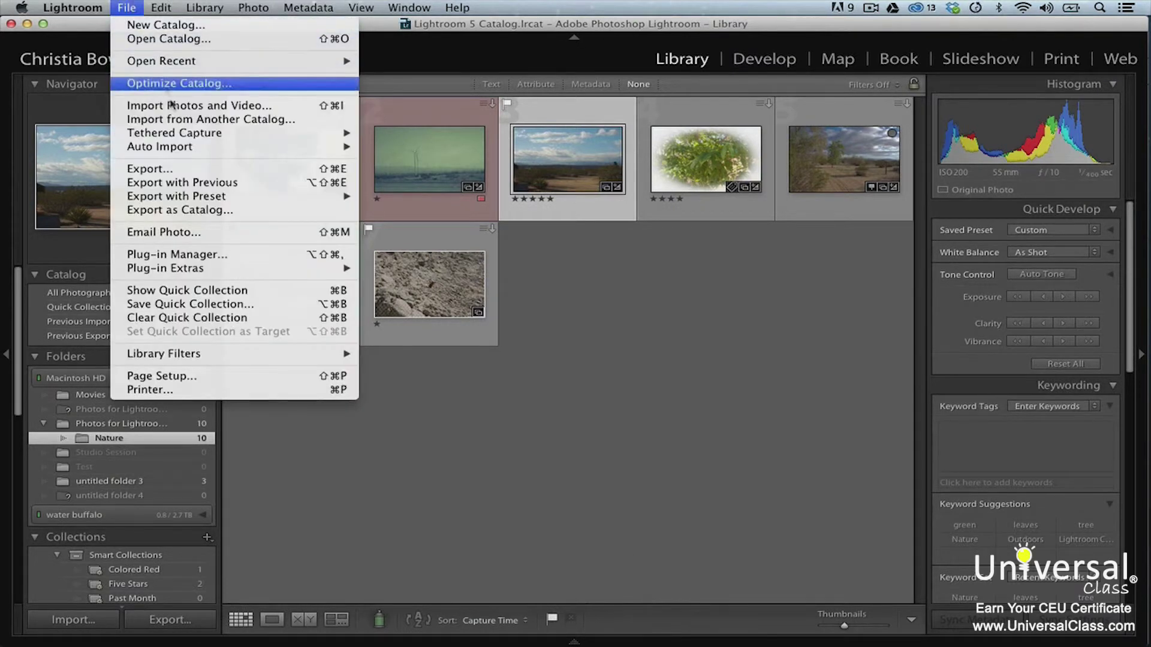
click(198, 169)
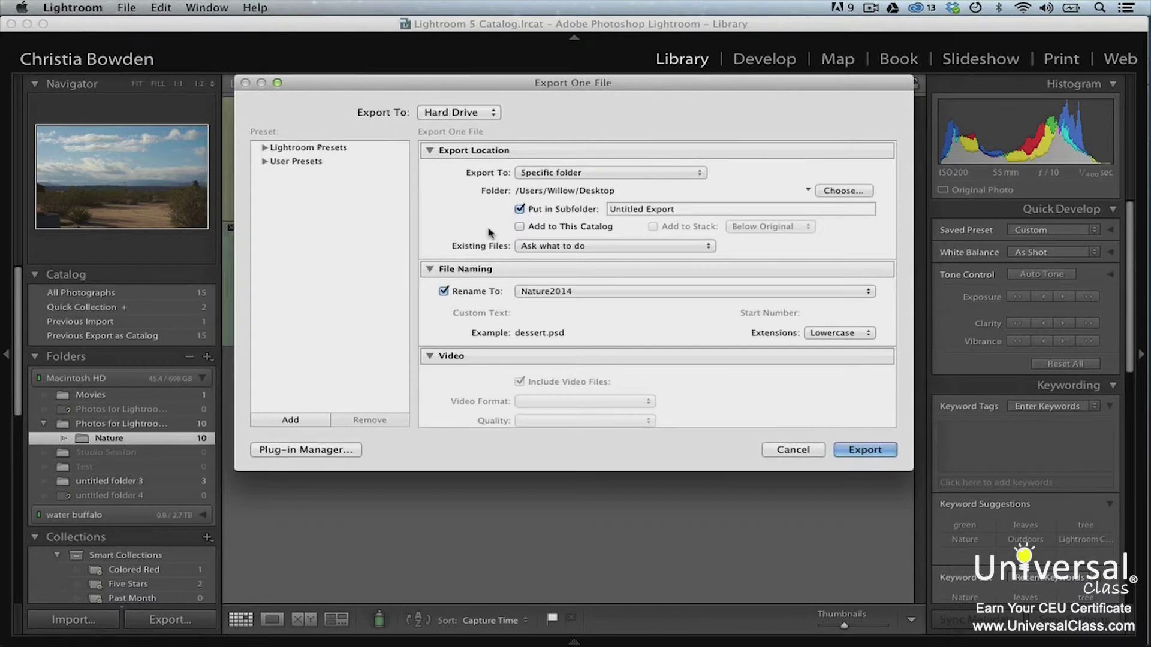
click(443, 290)
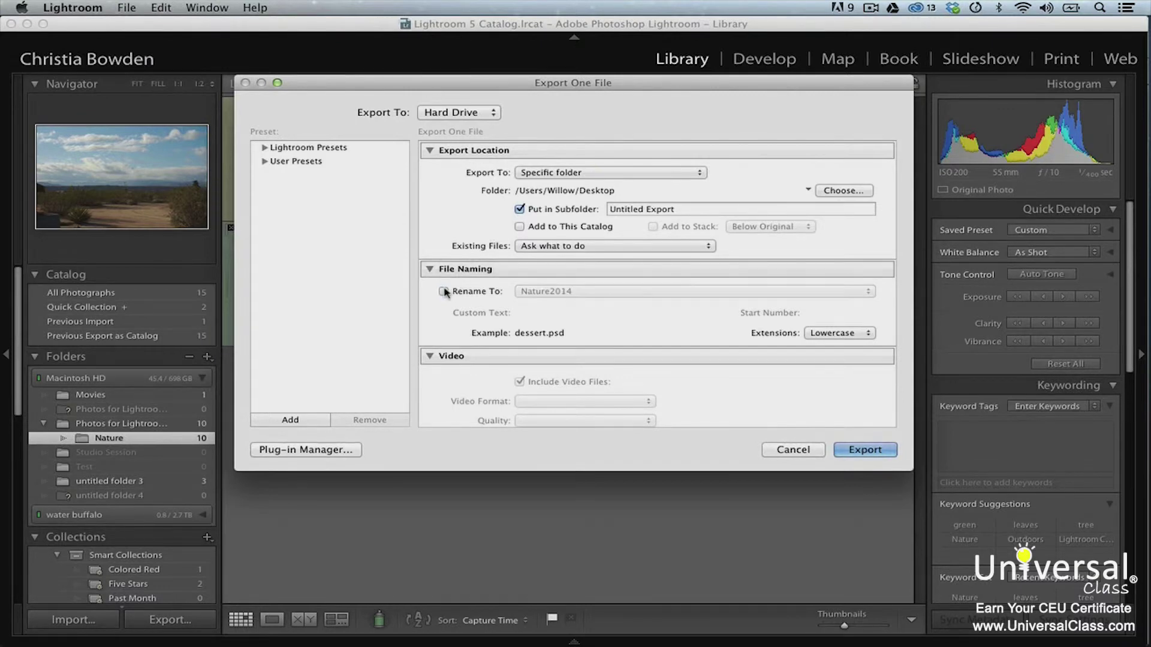
scroll(557, 384, down, 1)
scroll(556, 384, down, 8)
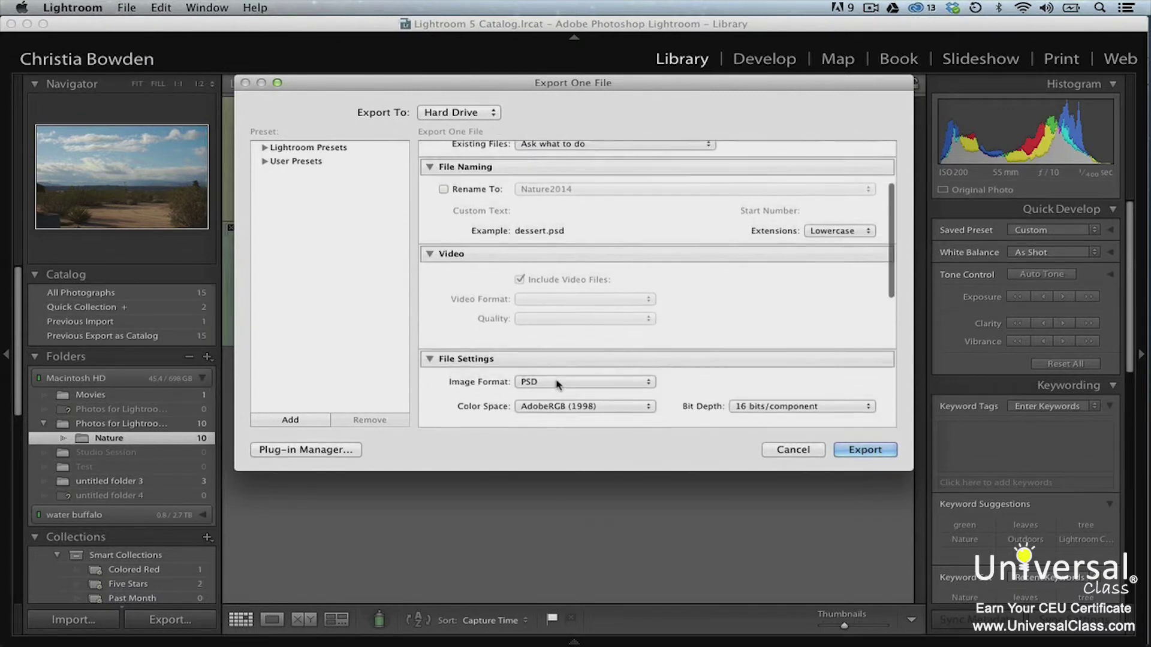
click(652, 308)
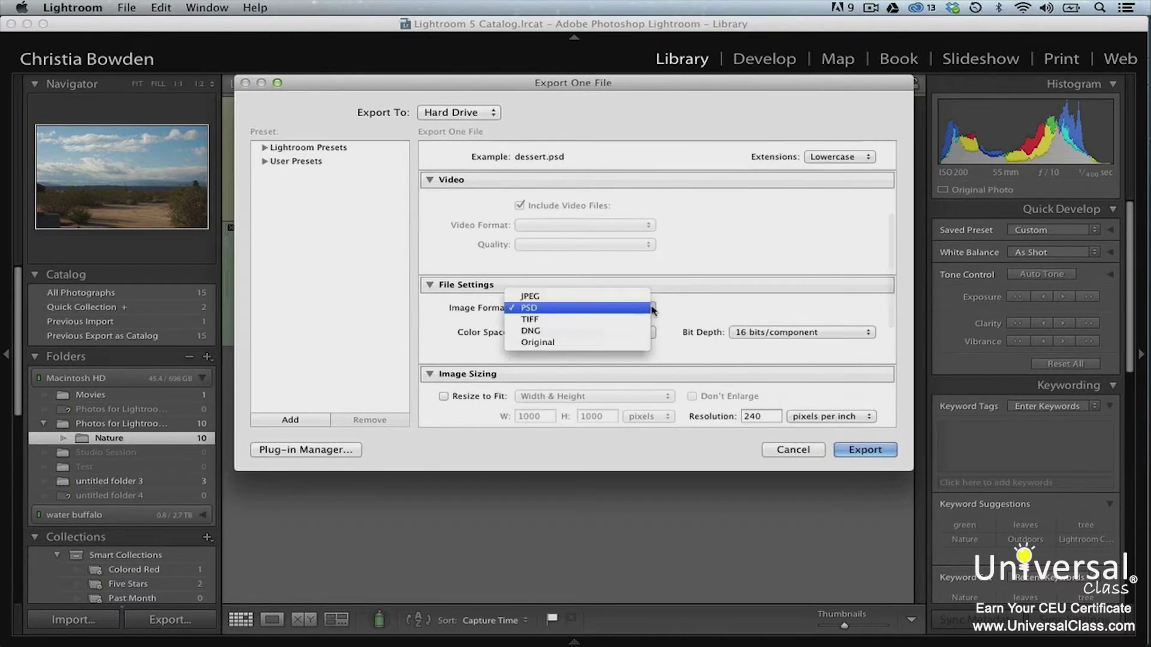
click(641, 343)
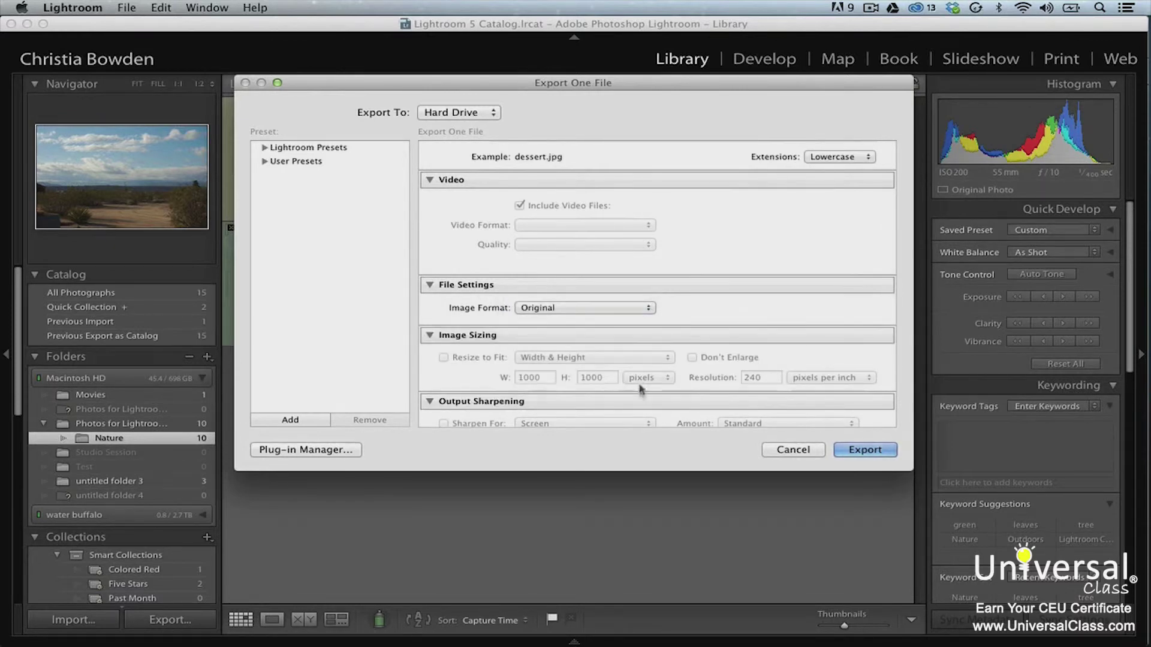
- Set After Export to Show in Finder and run the export
scroll(640, 396, down, 10)
click(738, 389)
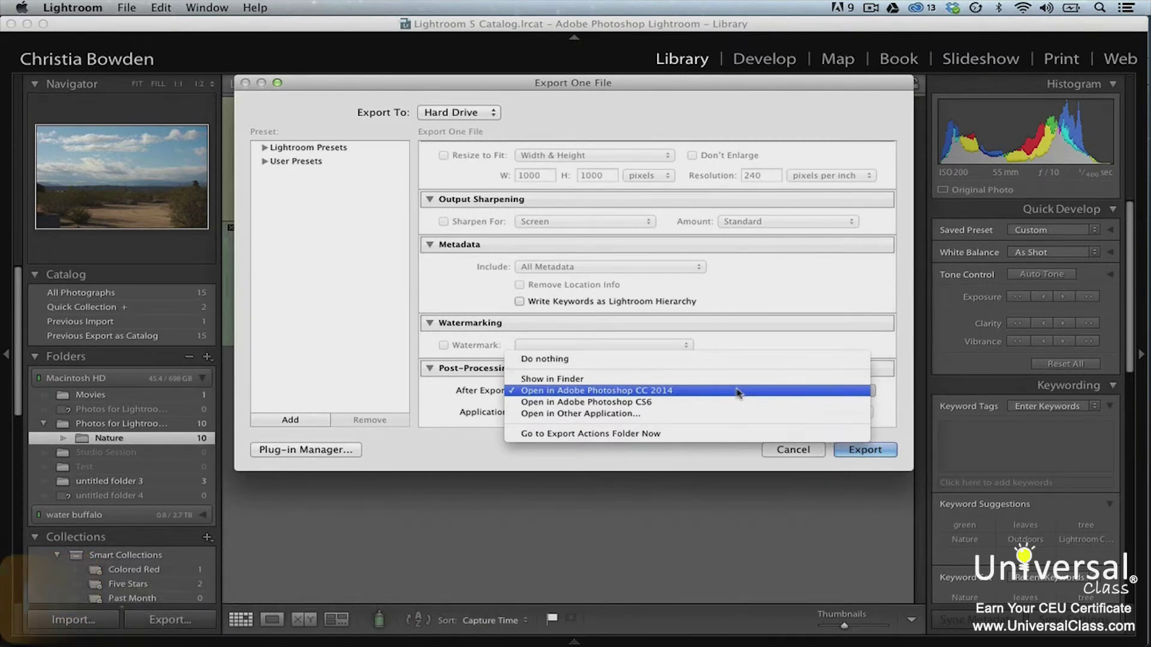
click(697, 380)
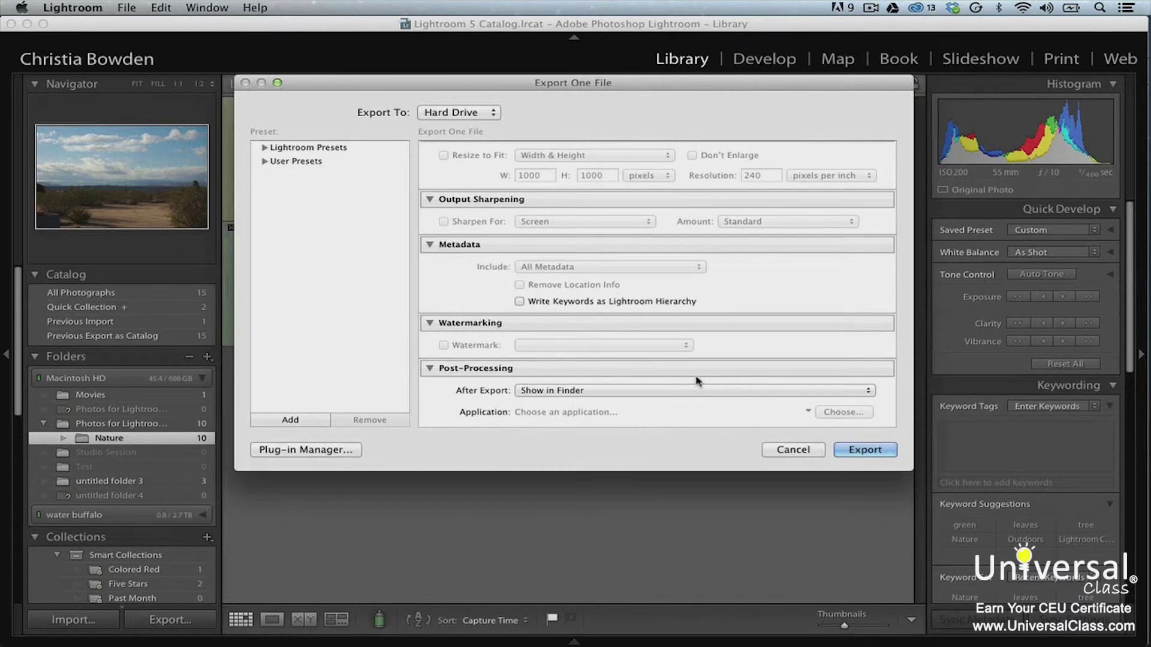
click(855, 449)
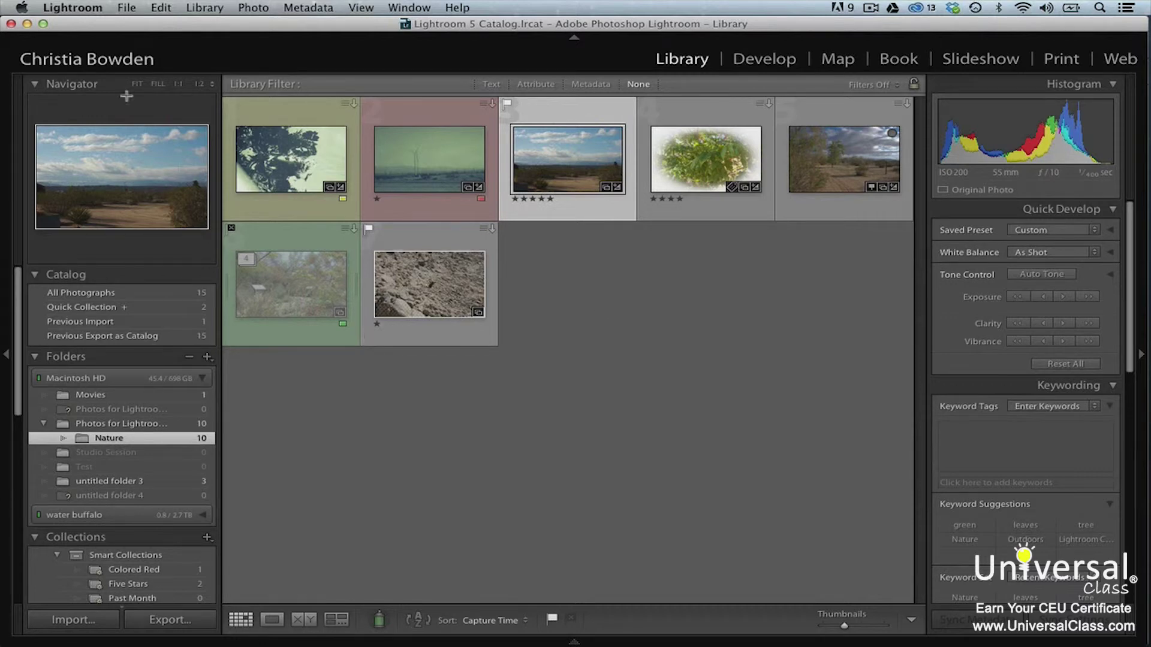
click(122, 8)
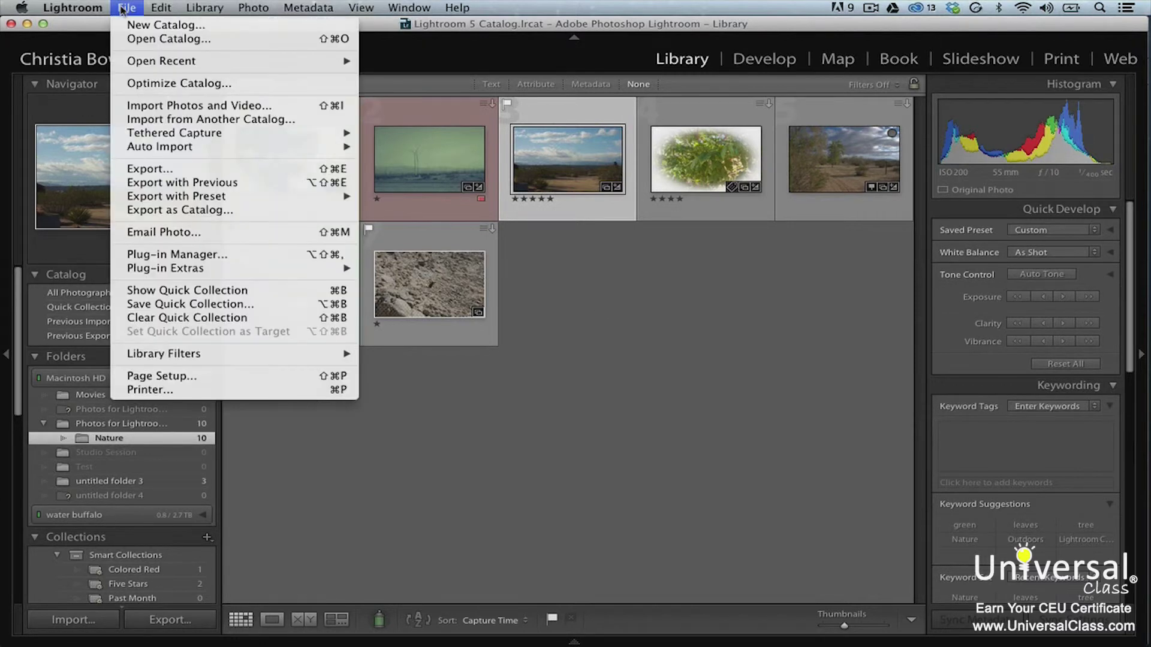
- Begin a new export and load the For Email preset from Lightroom Presets
click(175, 169)
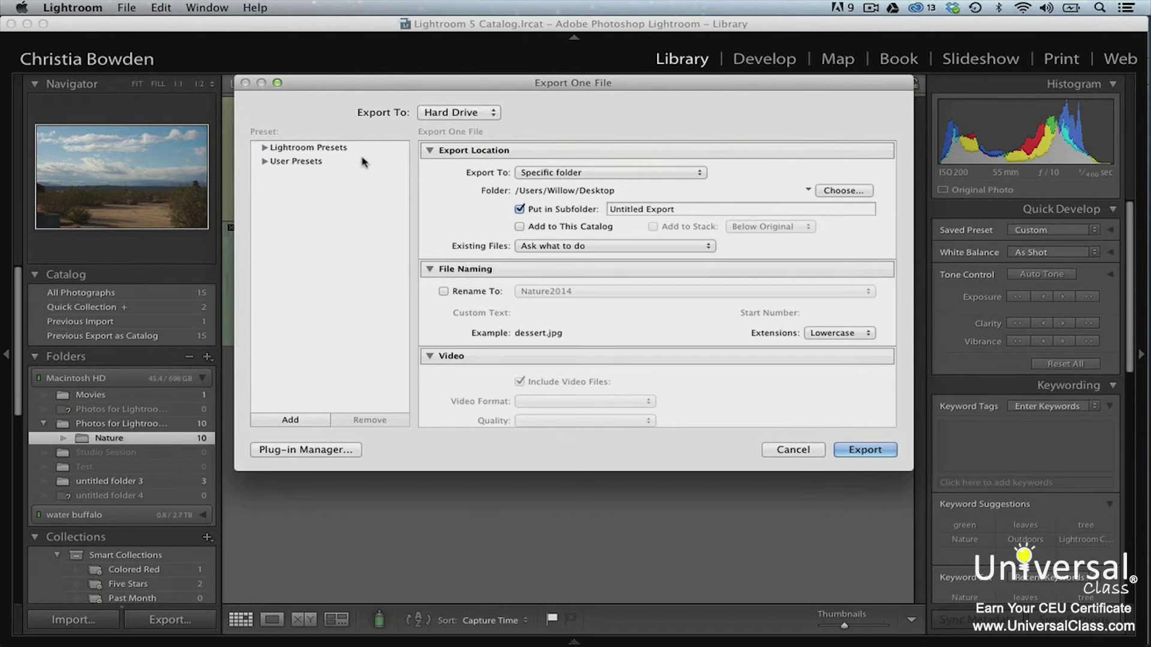
click(333, 148)
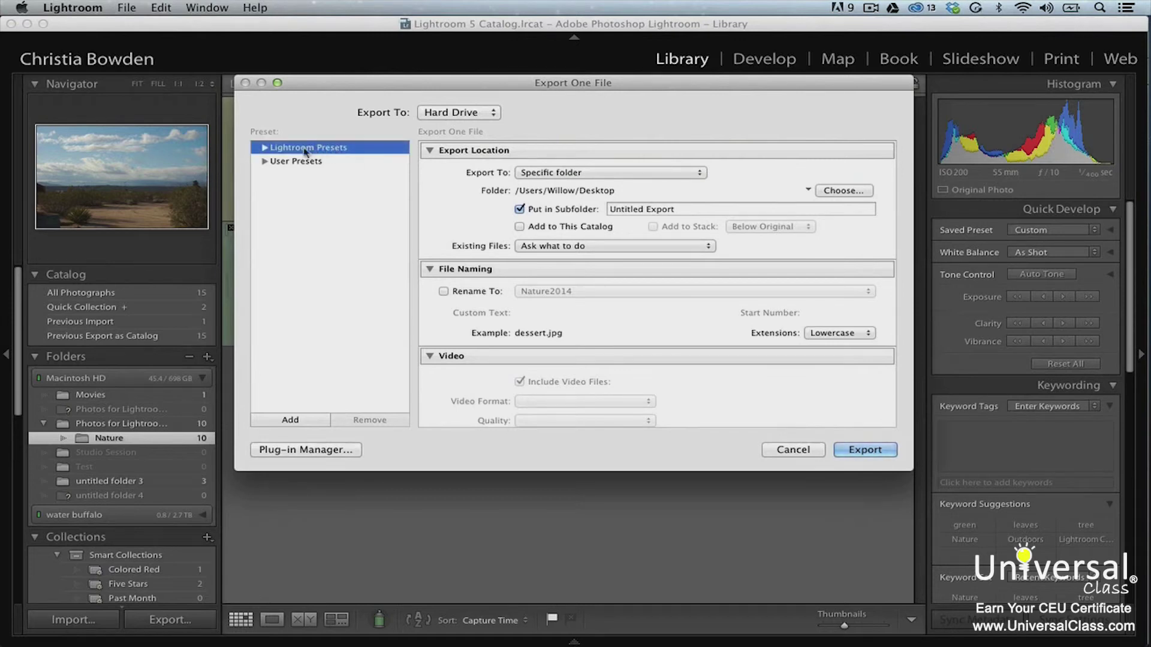
click(265, 147)
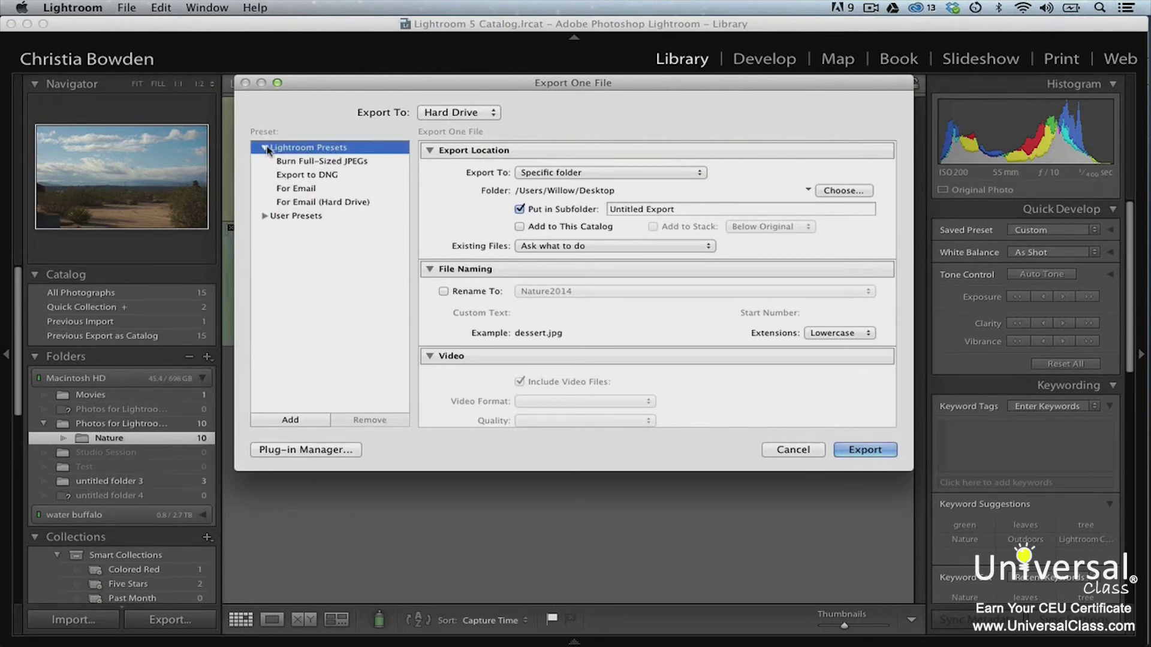
click(297, 188)
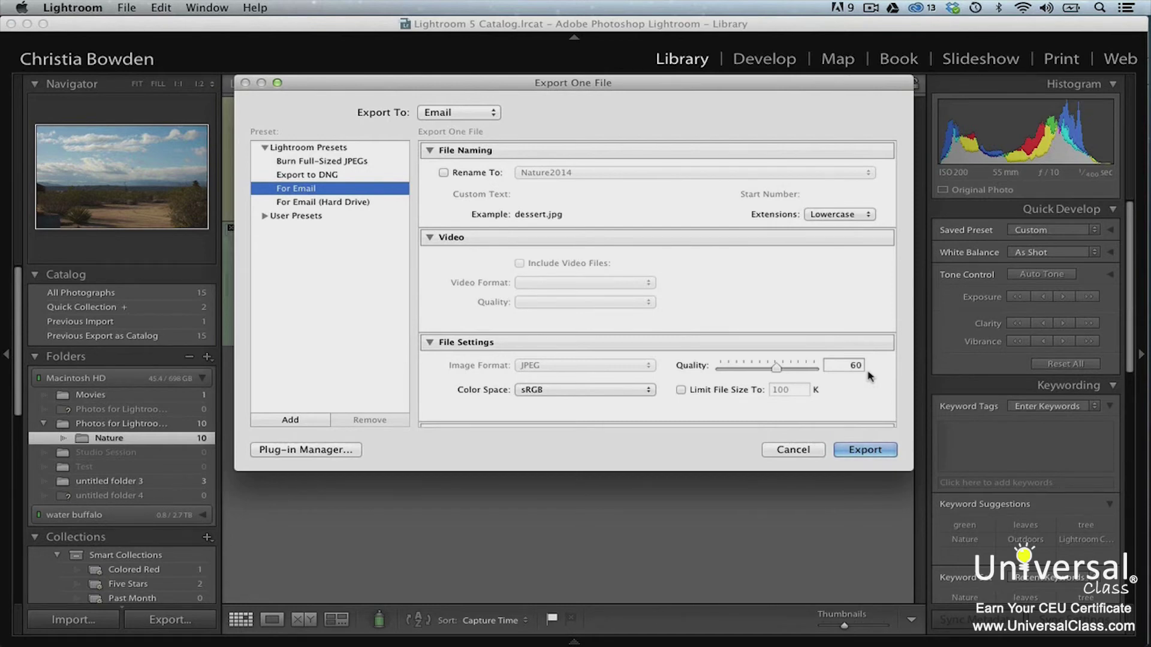
- Set JPEG quality to 80, keep Long Edge resizing, and enable the copyright watermark
double_click(853, 364)
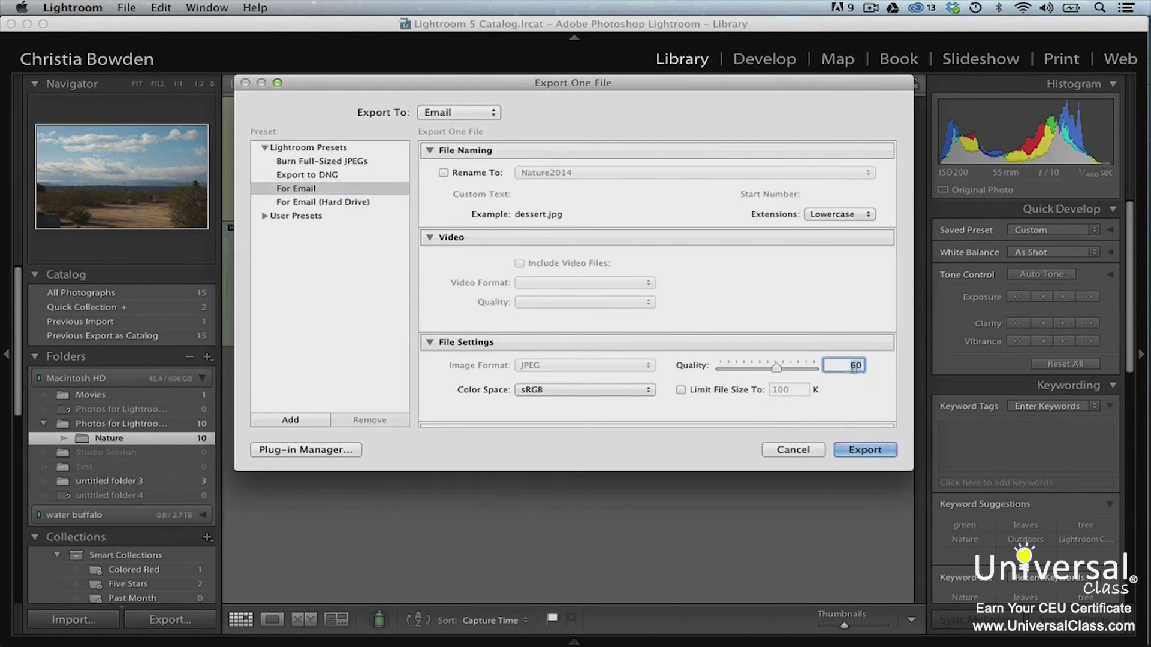
text(80)
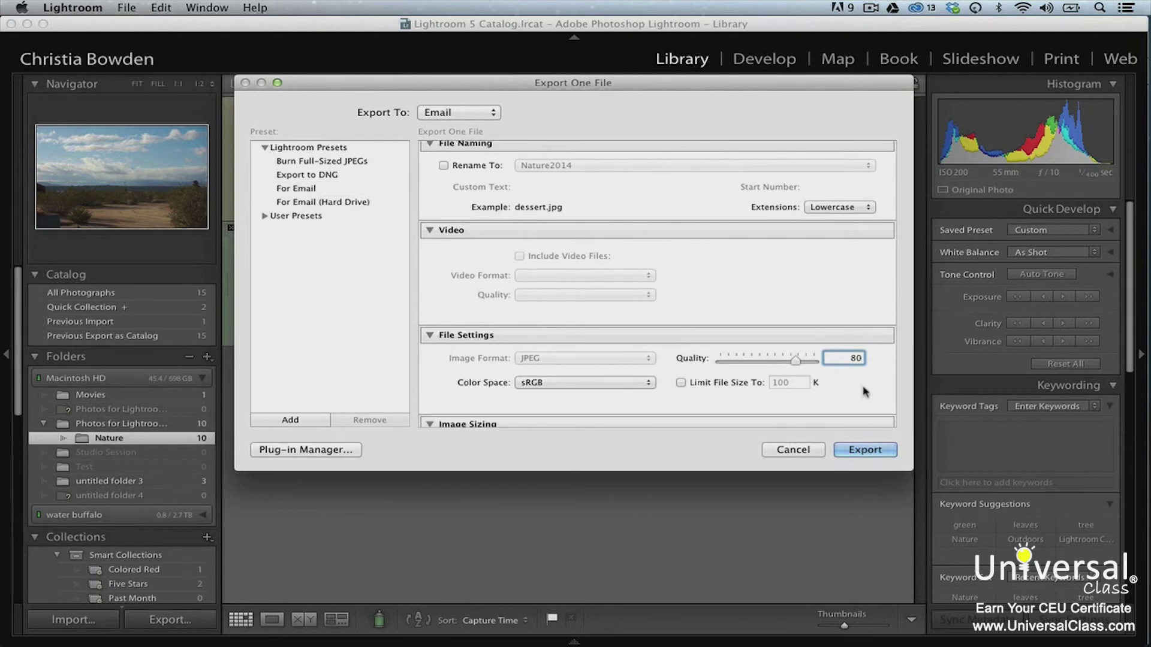
scroll(865, 393, down, 5)
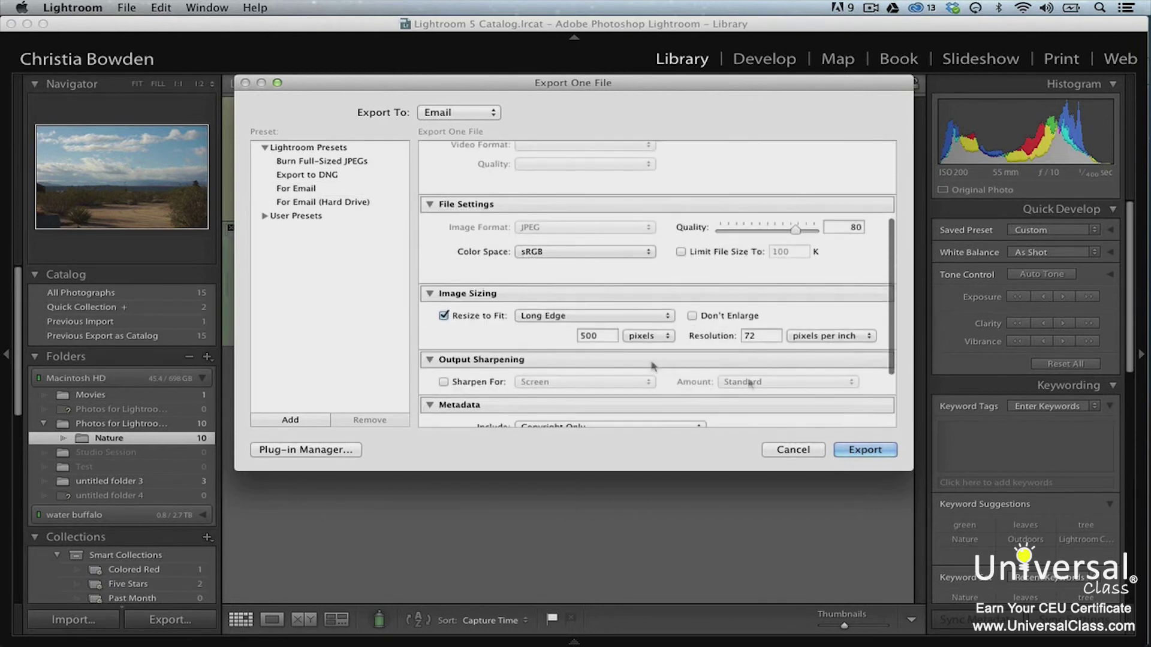
click(544, 318)
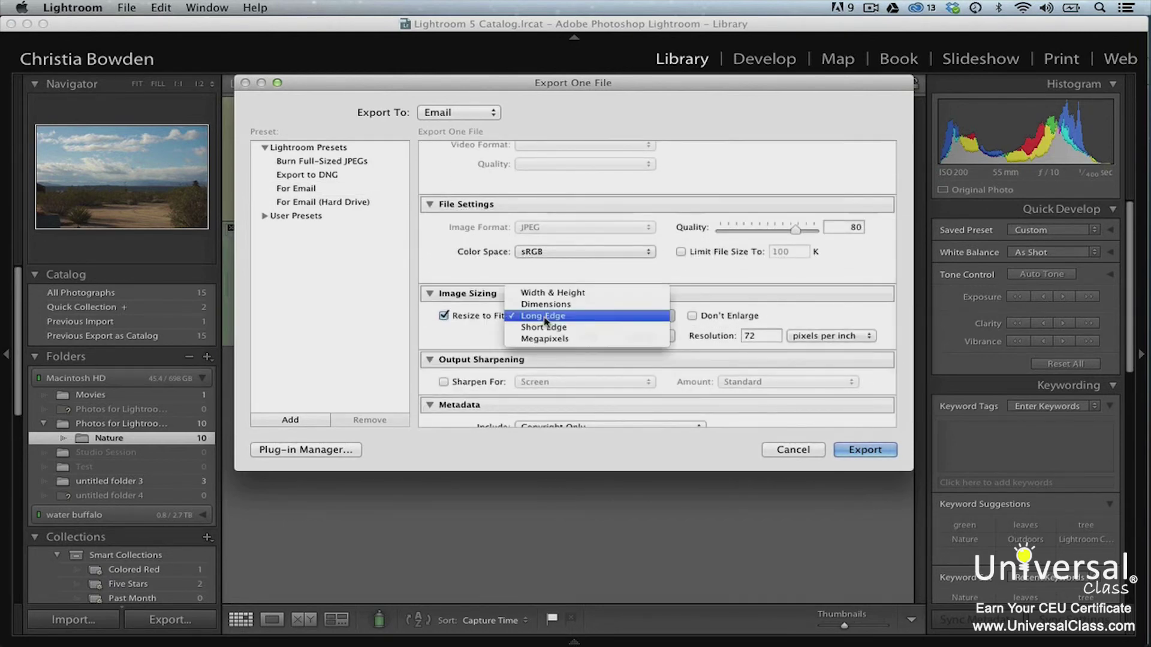
click(544, 316)
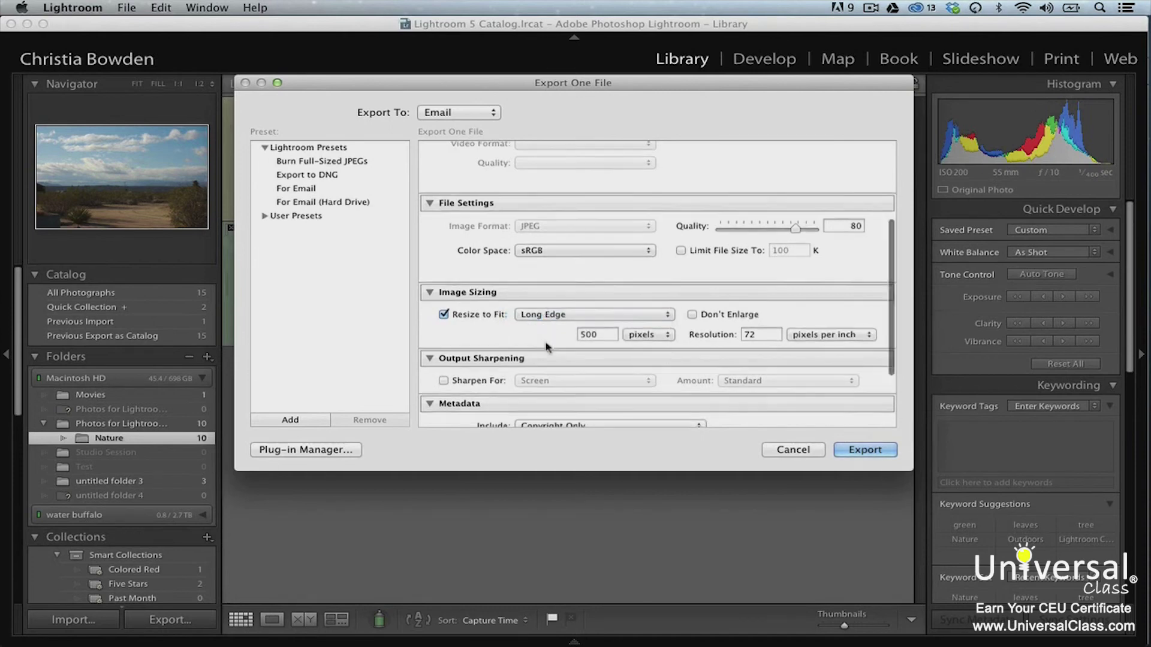
scroll(545, 335, down, 3)
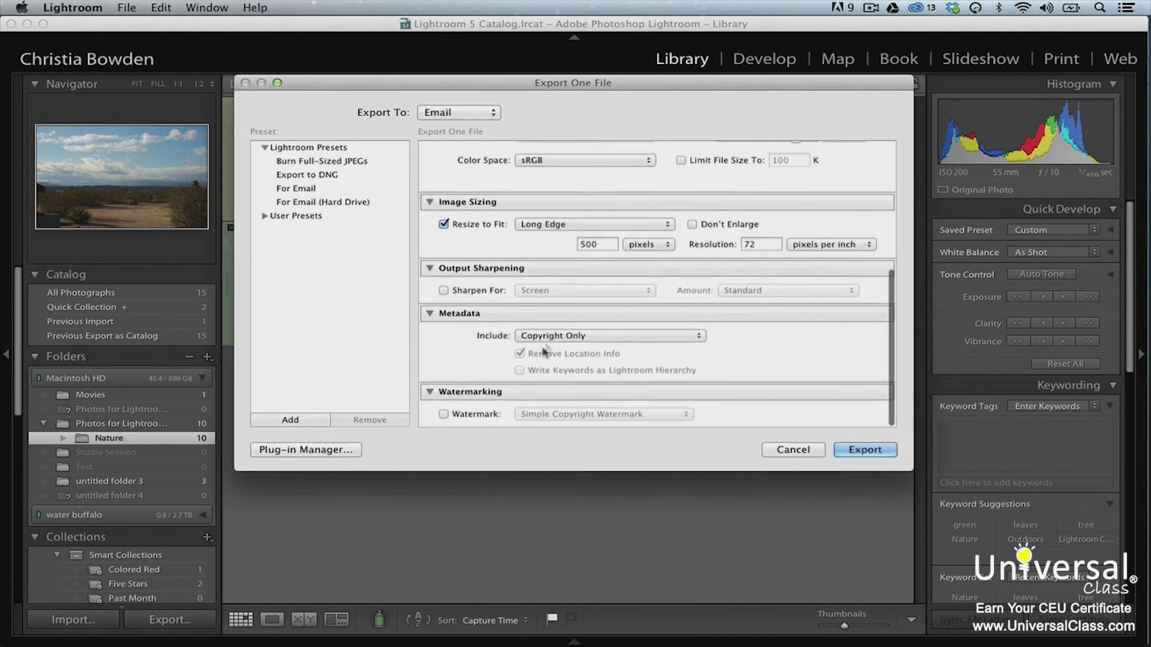
click(443, 414)
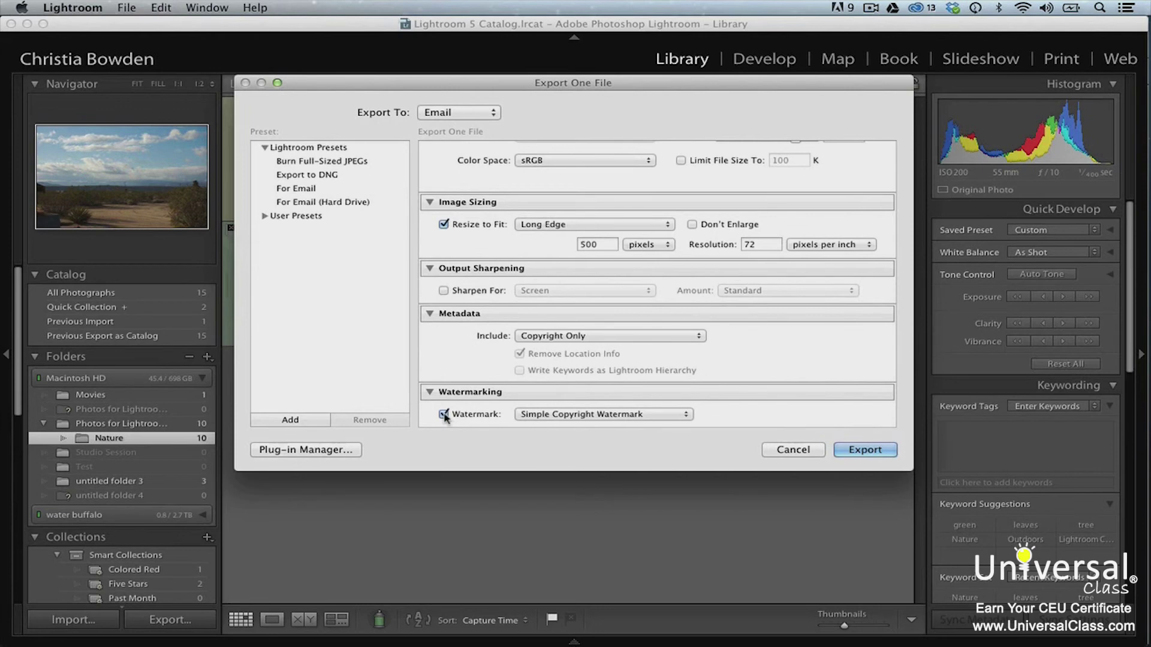
click(310, 423)
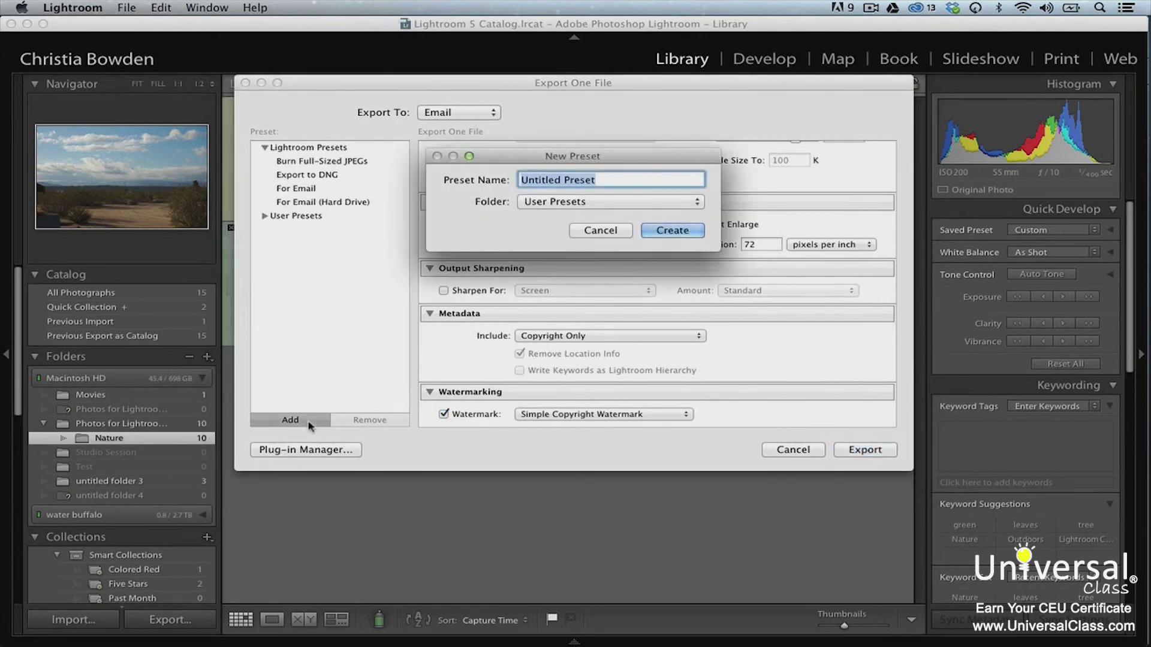
- Create a new export preset named 'Sample' and select it
text(Sample)
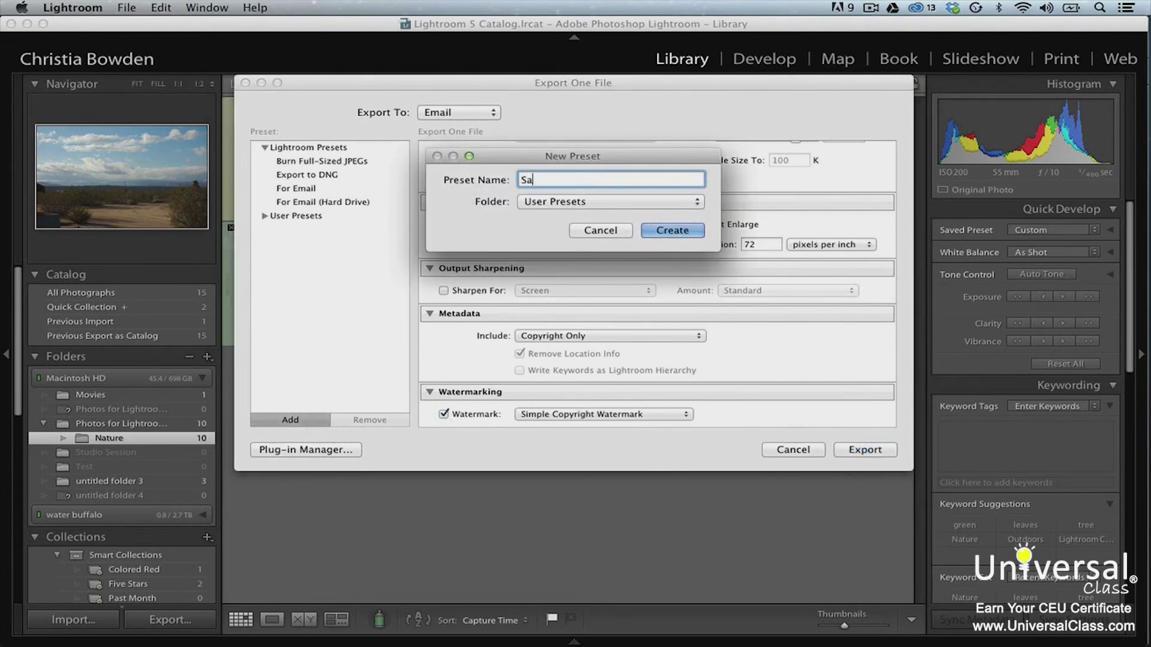
click(672, 233)
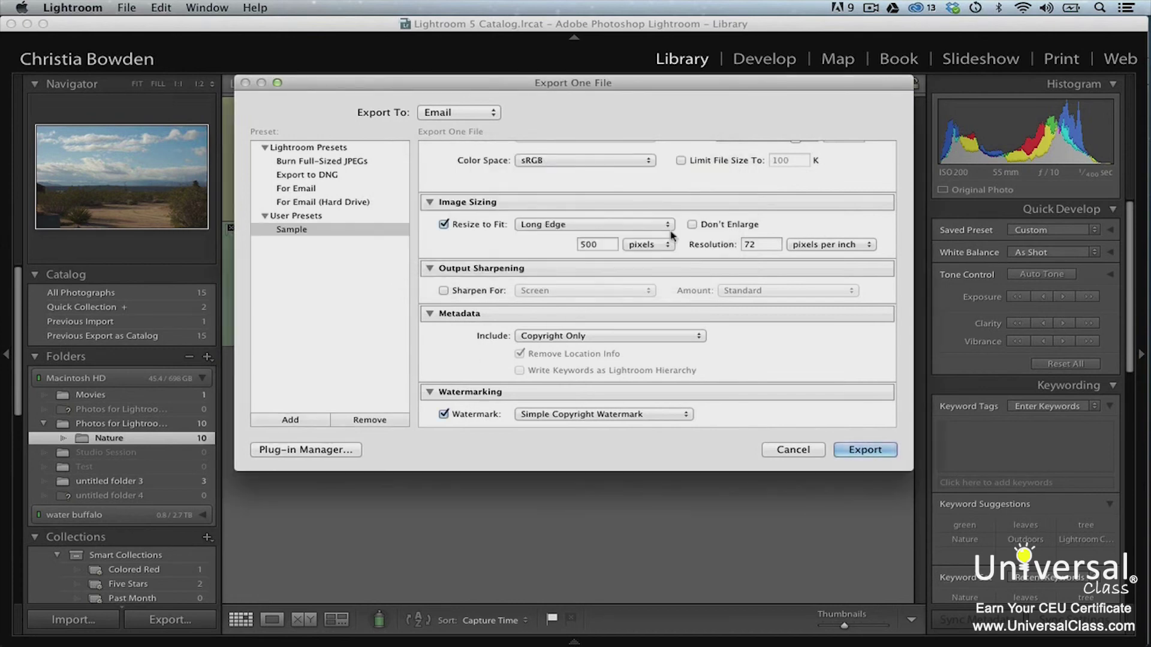
click(332, 233)
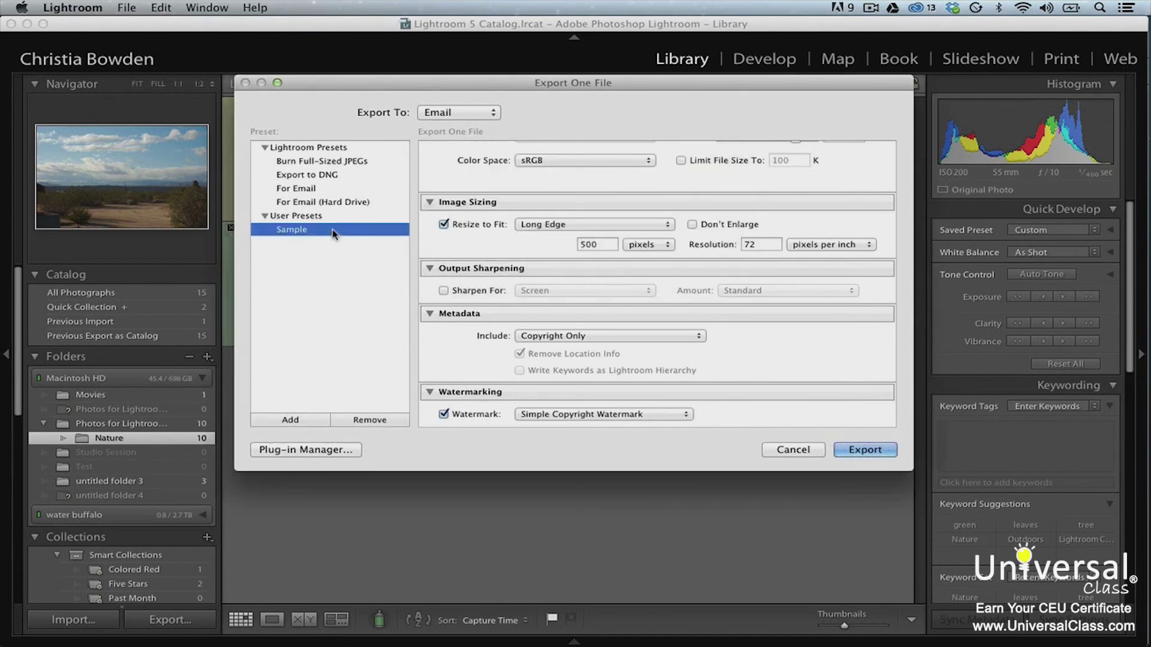